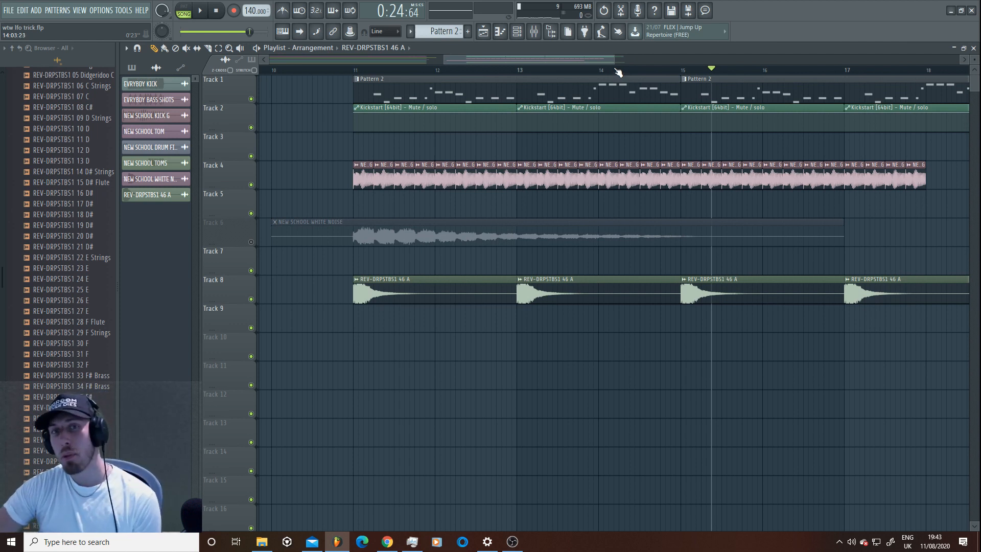
# Inspect the sample settings of the REV-DRPSTBS1 46 A clips on Track 8 and the kick clips on Track 4.
pyautogui.moveTo(613, 60); pyautogui.dragTo(734, 56)
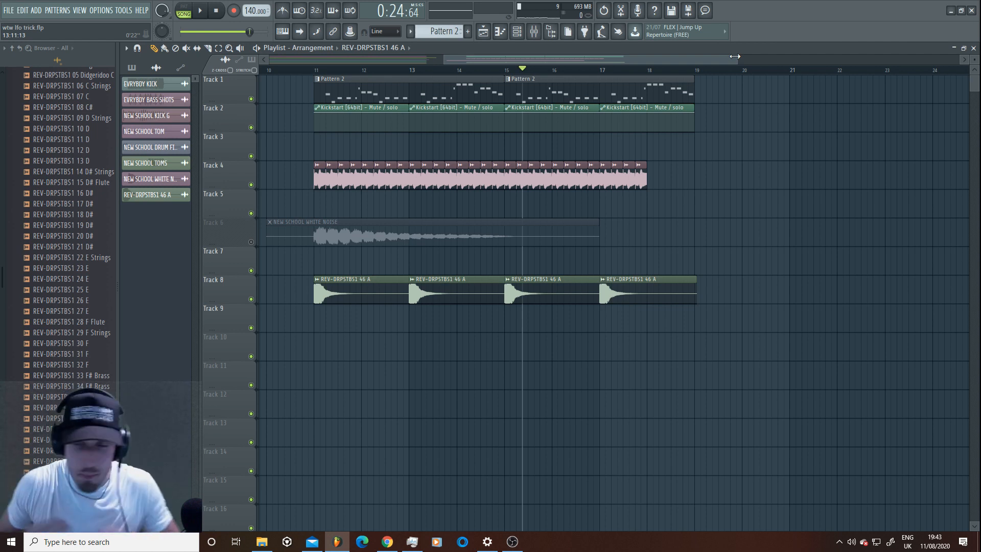
pyautogui.moveTo(734, 56); pyautogui.dragTo(672, 57)
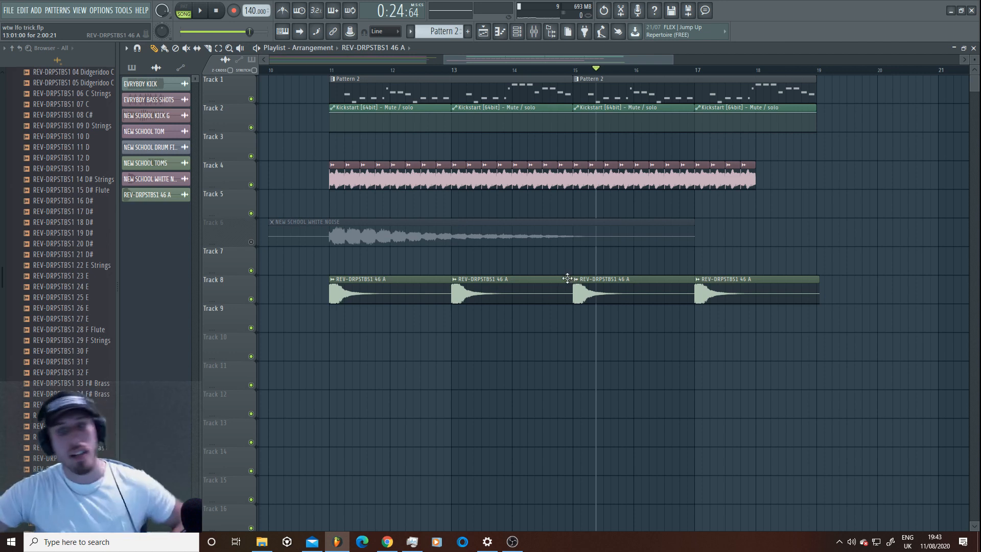
pyautogui.doubleClick(603, 285)
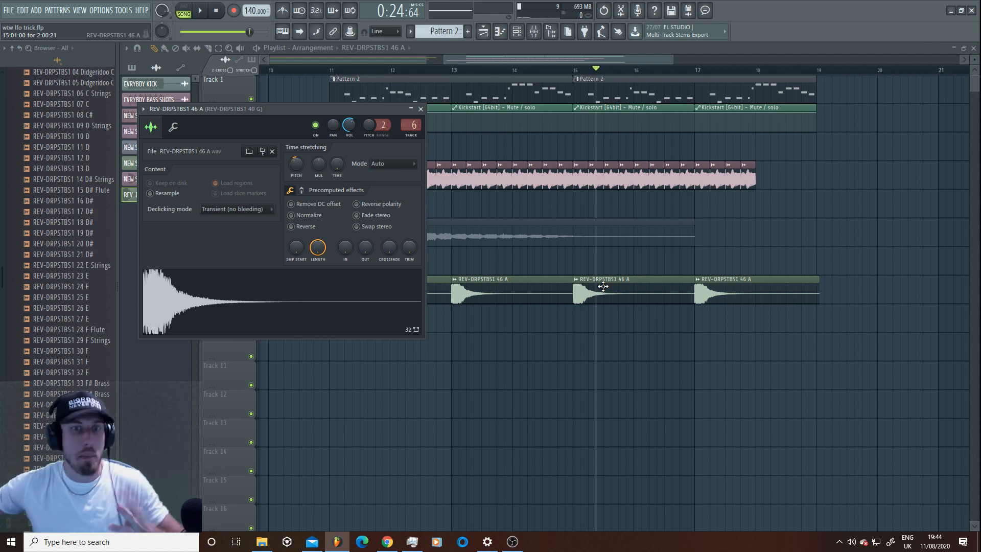
pyautogui.click(472, 87)
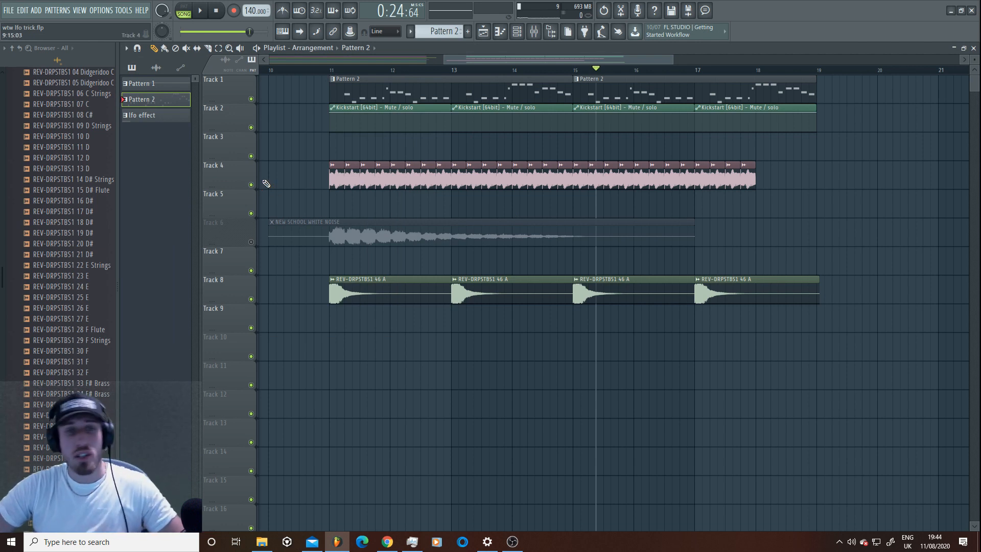
pyautogui.doubleClick(544, 186)
pyautogui.click(544, 185)
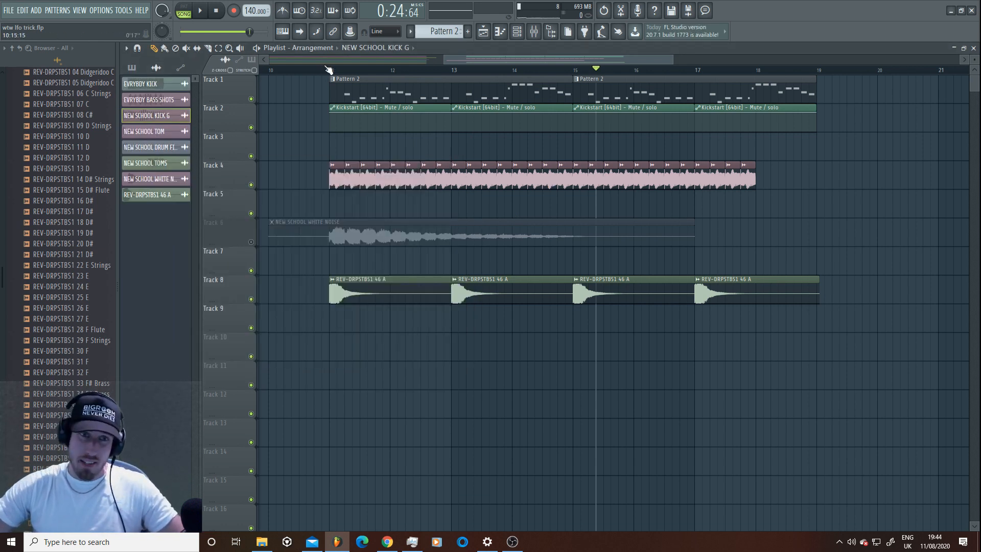
# Set the playlist loop region from bar 11 to bar 19 and clear the clip selection.
pyautogui.moveTo(328, 69); pyautogui.dragTo(849, 71)
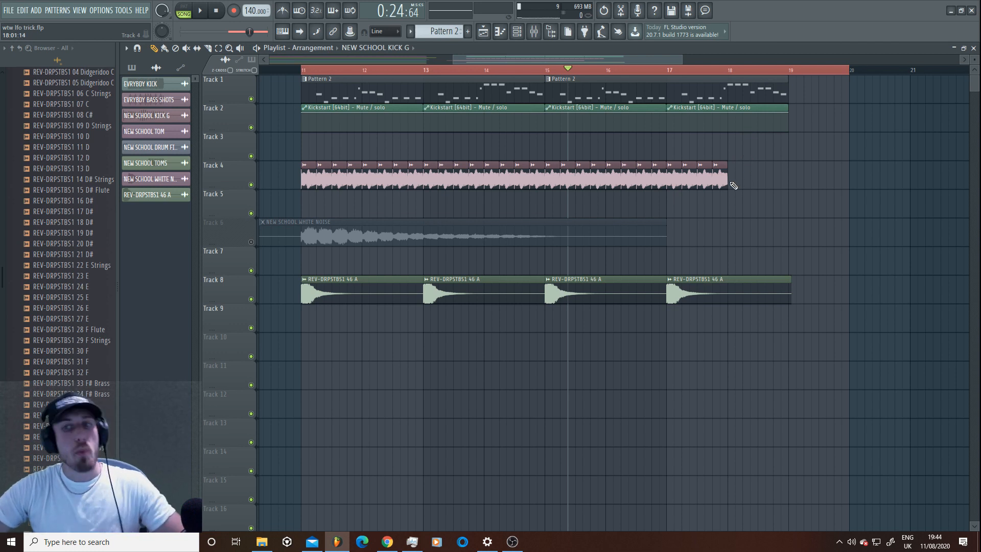
pyautogui.moveTo(844, 72); pyautogui.dragTo(790, 72)
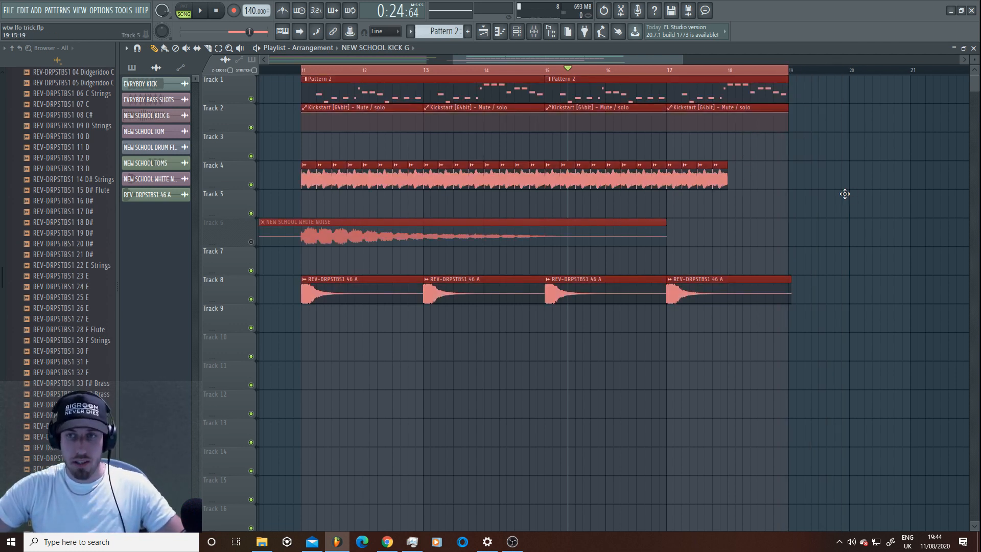
pyautogui.doubleClick(845, 193)
pyautogui.rightClick(849, 199)
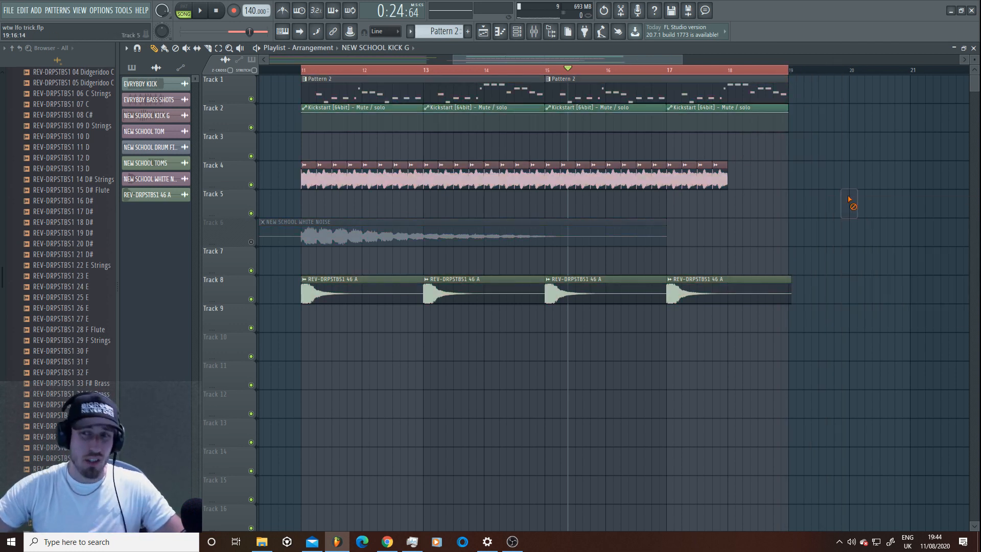
# Solo Track 1 together with the Kickstart automation on Track 2 and play from just before bar 11.
pyautogui.rightClick(251, 99)
pyautogui.click(251, 127)
pyautogui.click(293, 70)
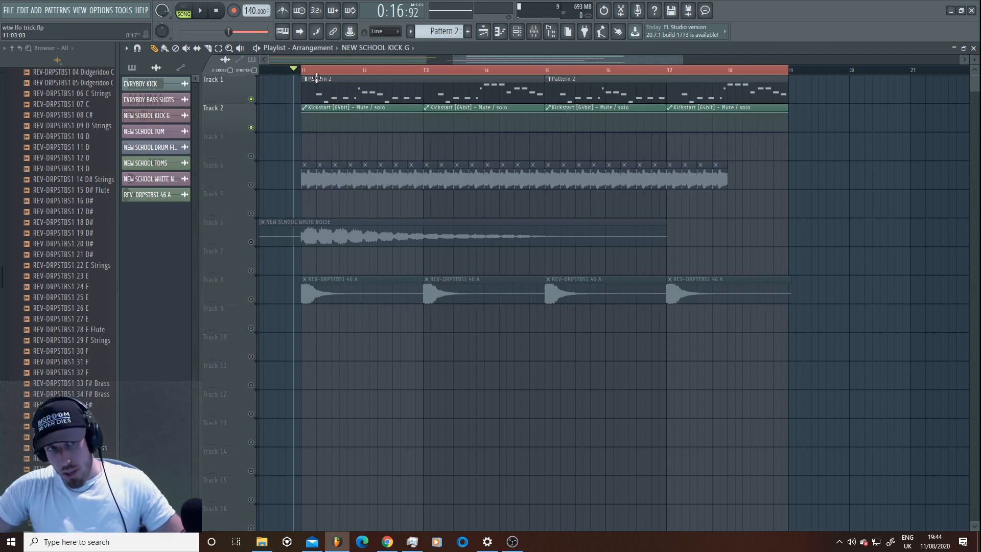
pyautogui.press('space')
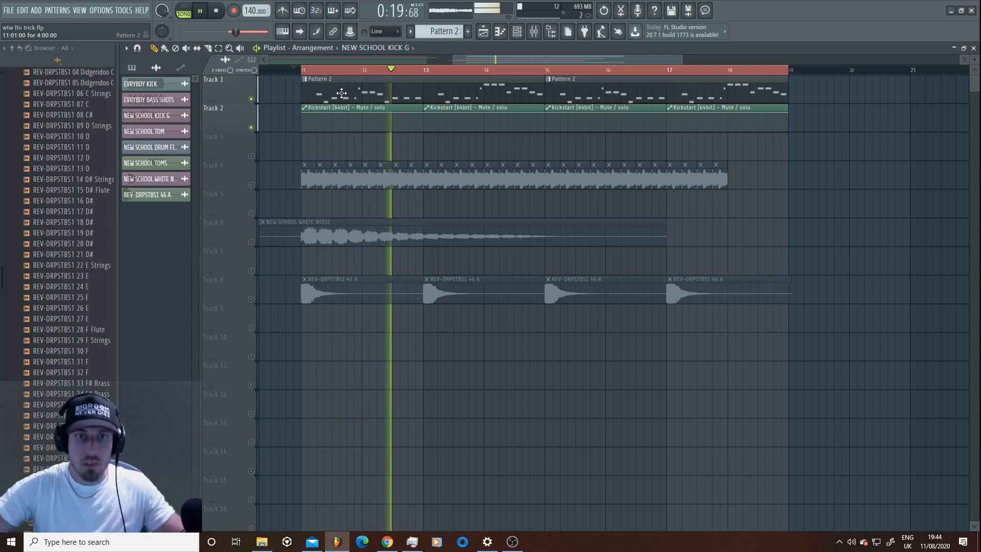
# View the Pattern 2 notes in the piano roll with the mixer open, and stop playback.
pyautogui.click(533, 35)
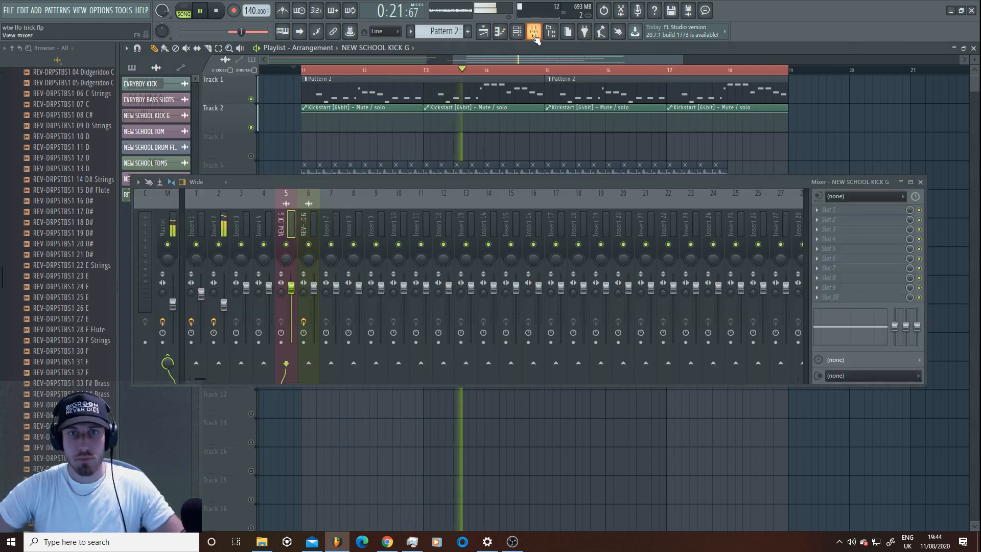
pyautogui.doubleClick(577, 94)
pyautogui.click(535, 34)
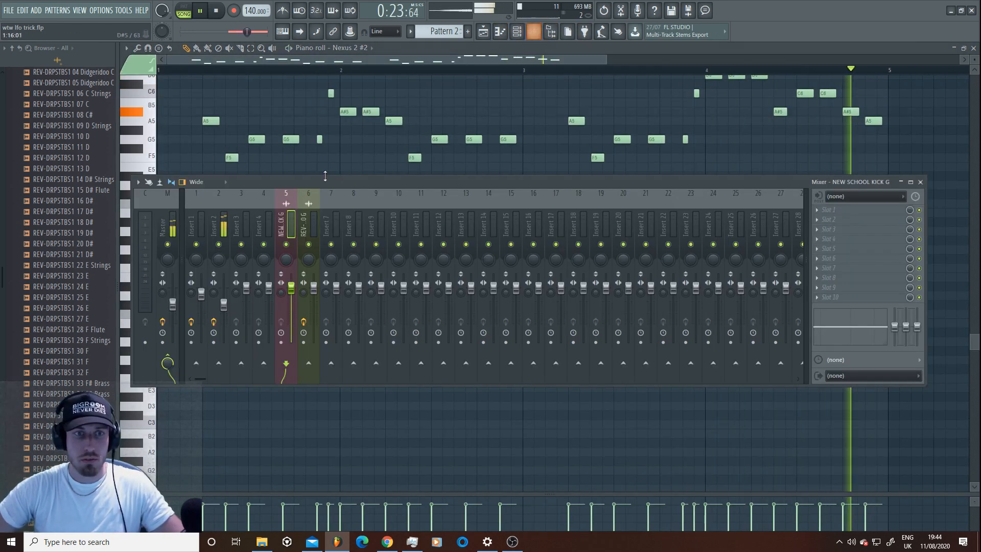
pyautogui.press('space')
# Inspect the Fruity Blood Overdrive and ArtsAcoustic Reverb effects on mixer Insert 2 and audition the sound.
pyautogui.click(217, 225)
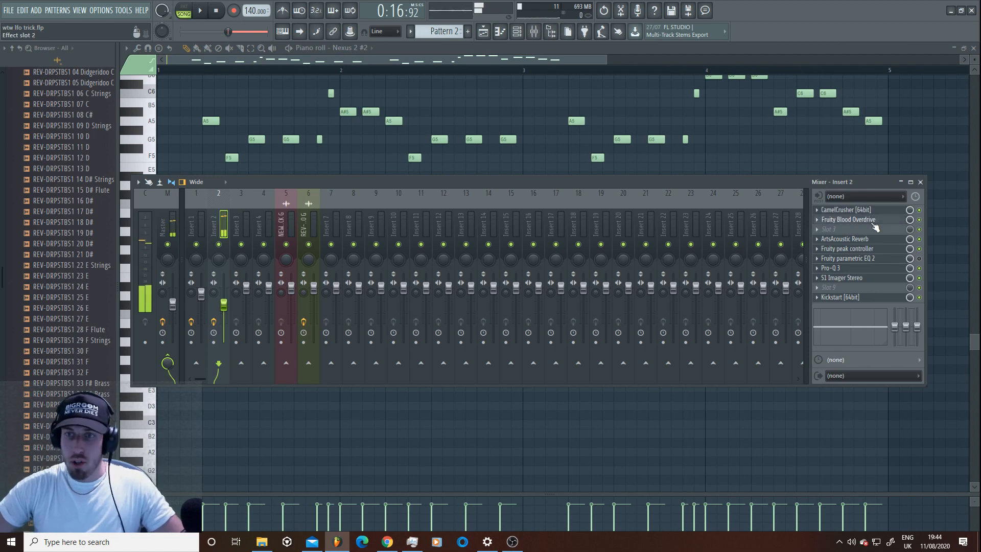
pyautogui.click(872, 221)
pyautogui.click(873, 221)
pyautogui.click(857, 239)
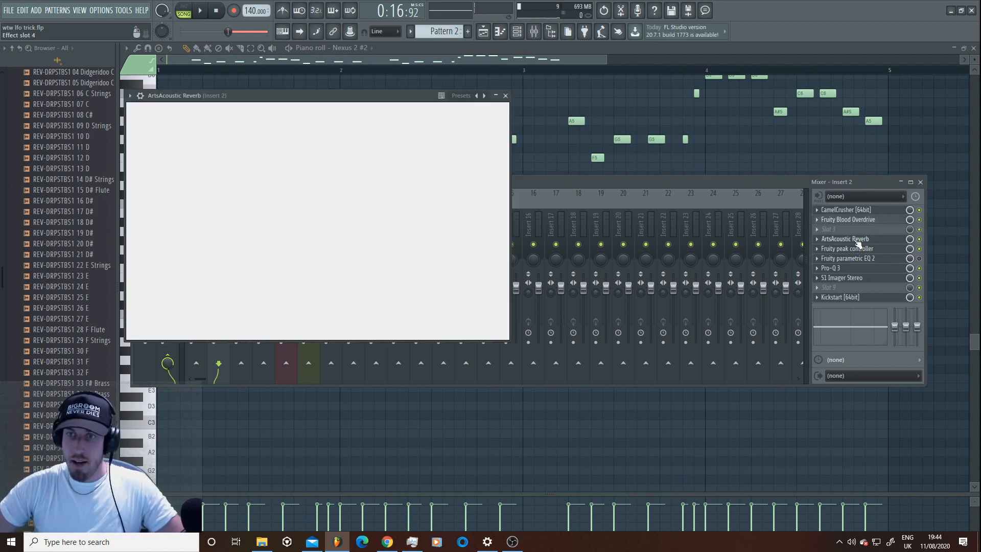
pyautogui.press('space')
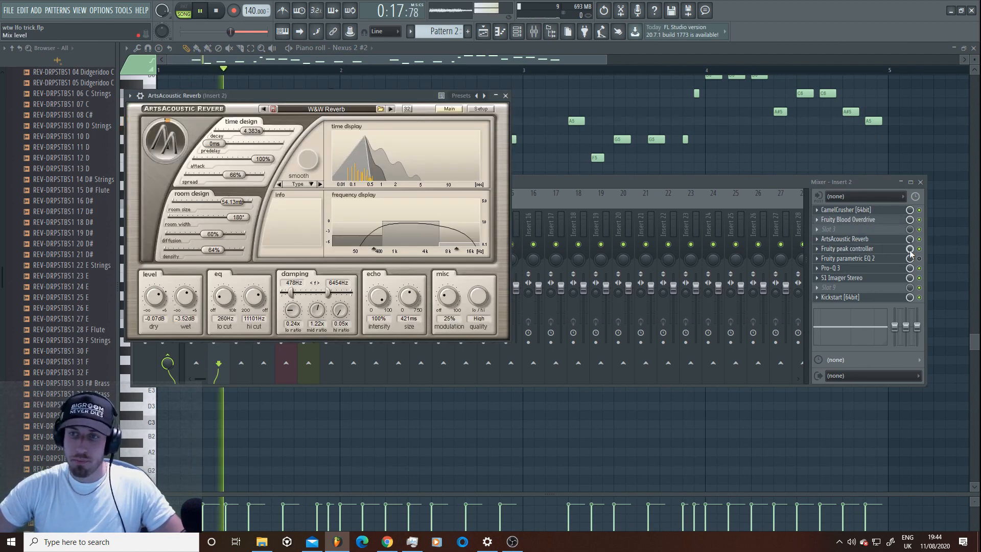
pyautogui.press('space')
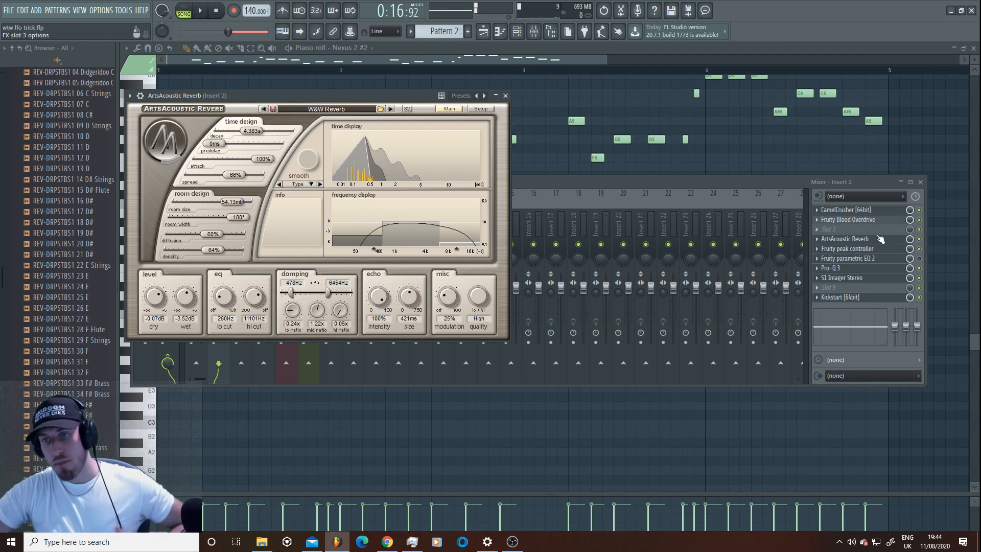
# Examine the Fruity parametric EQ 2, Pro-Q 3 and S1 Imager Stereo settings on Insert 2.
pyautogui.click(872, 260)
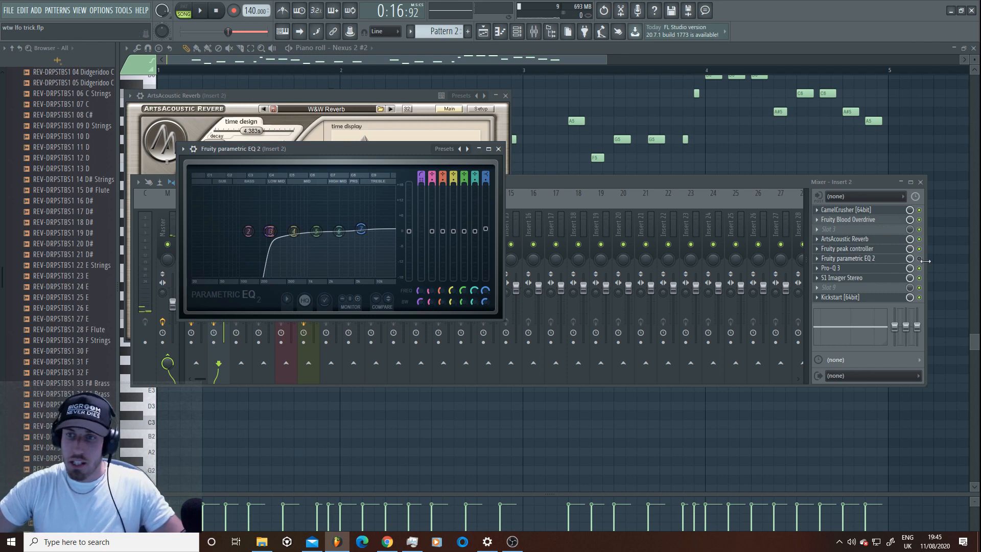
pyautogui.click(857, 270)
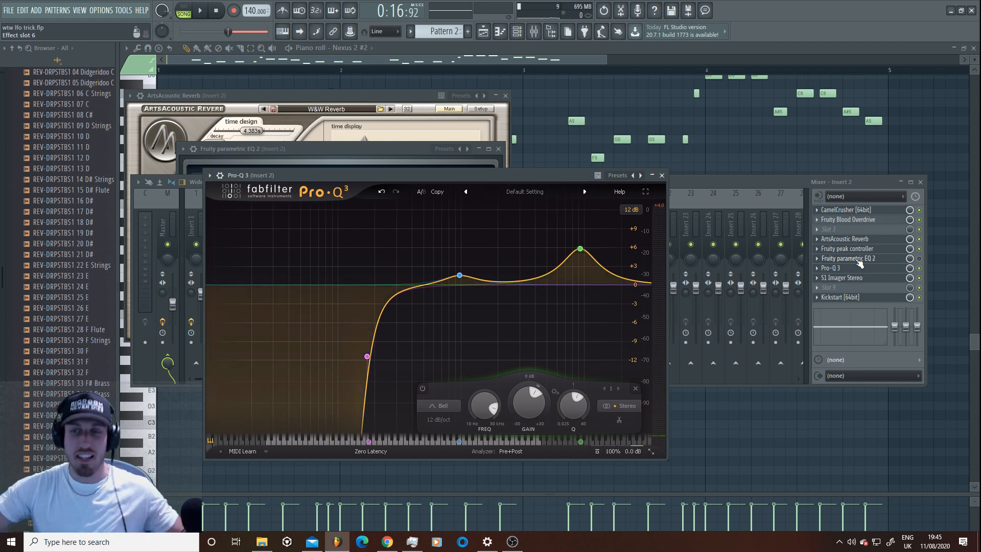
pyautogui.click(865, 281)
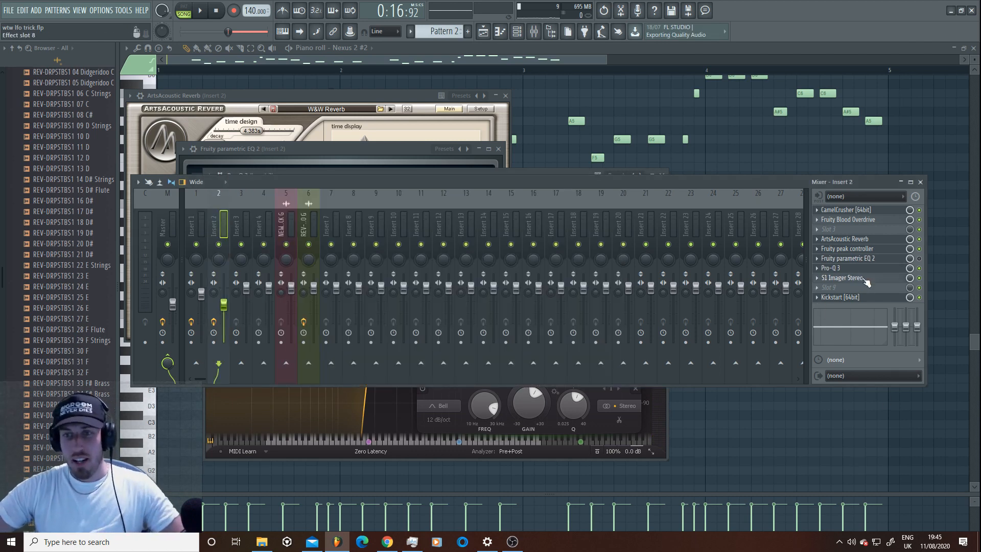
pyautogui.click(866, 280)
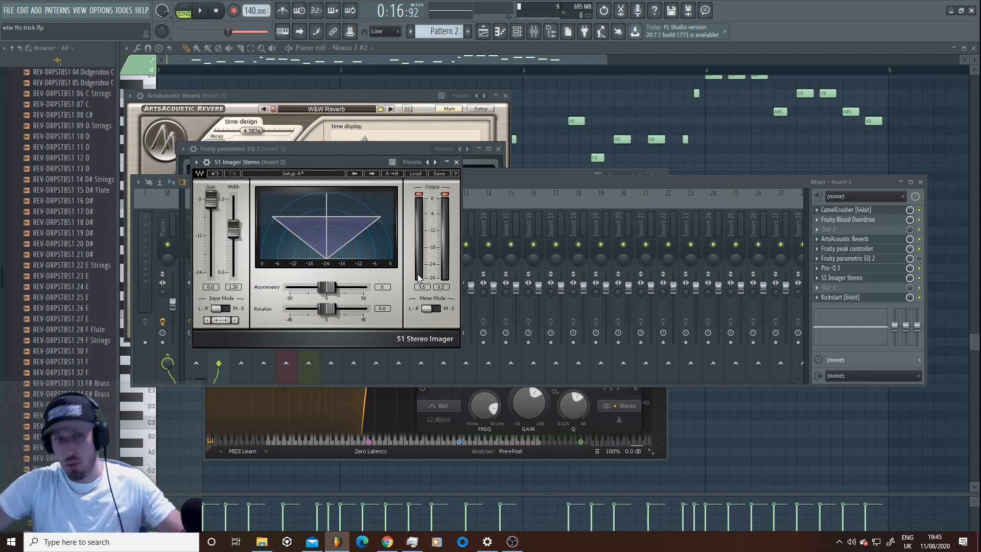
pyautogui.moveTo(357, 161); pyautogui.dragTo(345, 149)
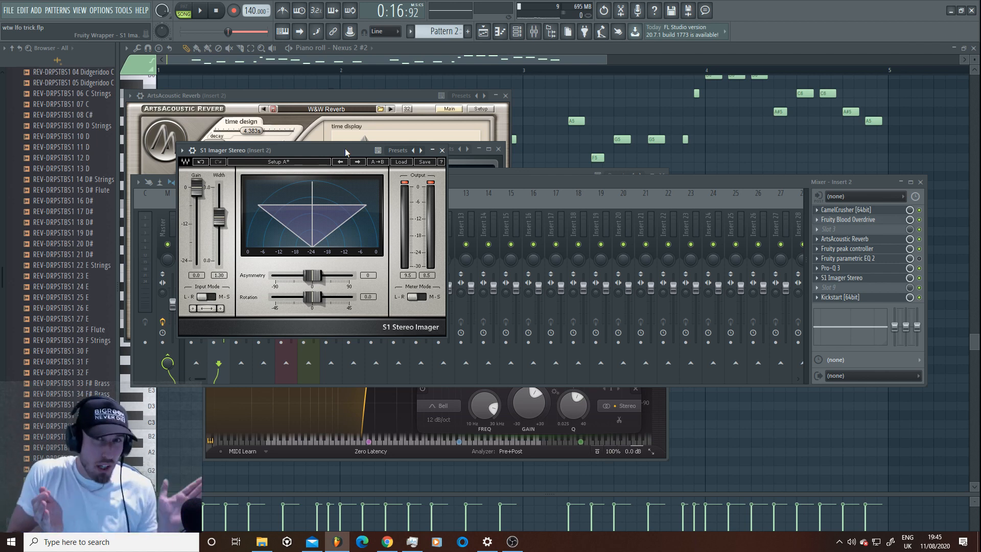
# Unmute Track 4 in the playlist and open the sample settings of its NEW SCHOOL KICK G clip.
pyautogui.click(483, 31)
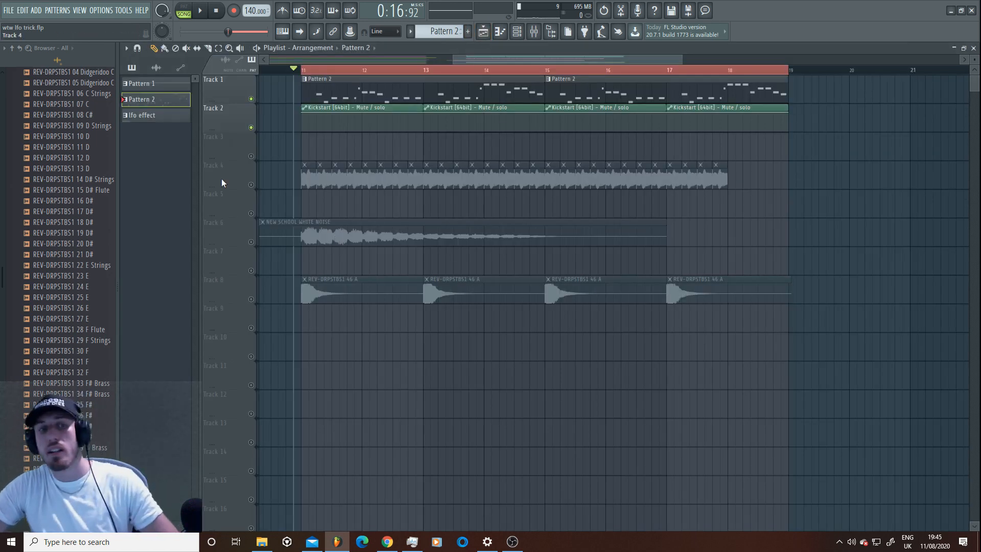
pyautogui.click(251, 184)
pyautogui.doubleClick(392, 167)
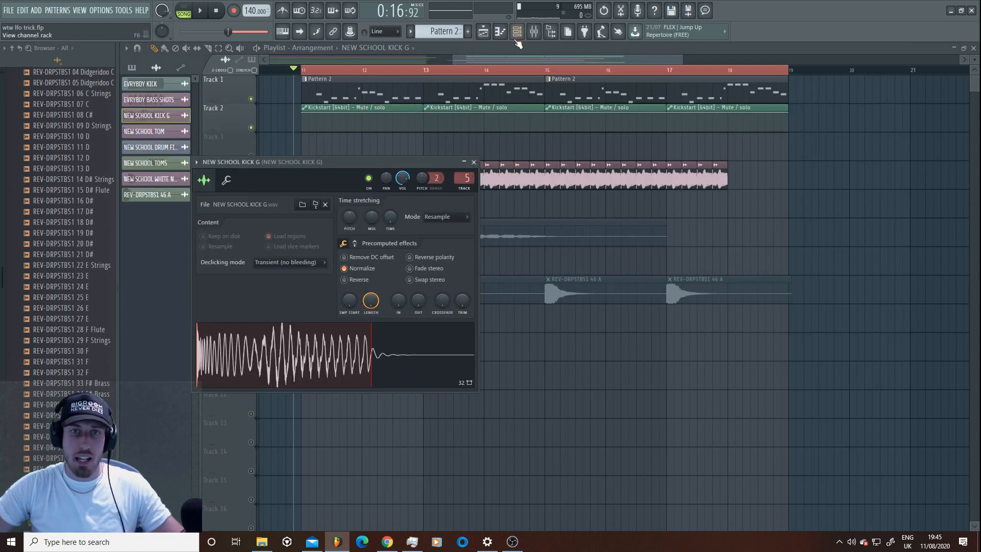
# Add S1 Imager Stereo to slot 2 of the kick's mixer track and narrow its Width to 0.22.
pyautogui.press('F9')
pyautogui.click(843, 220)
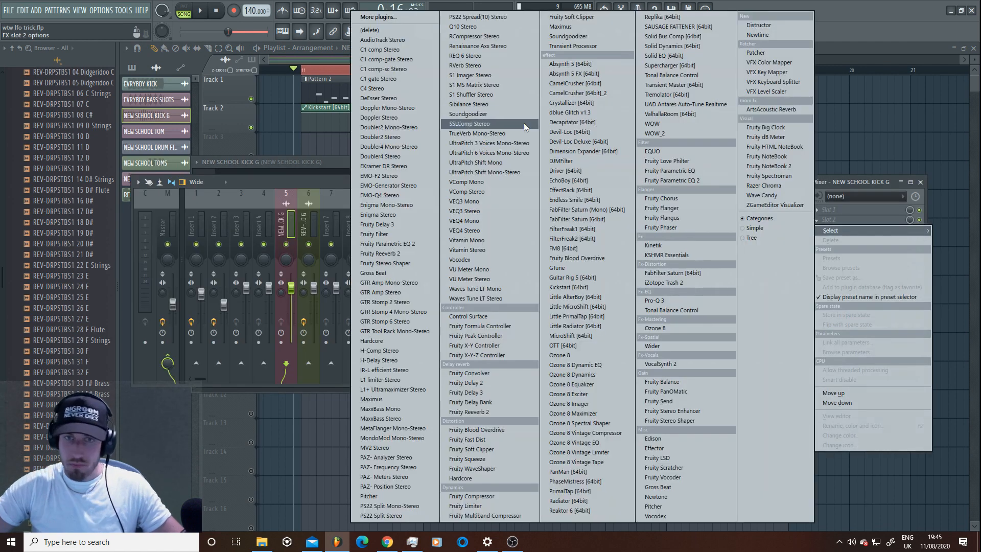
pyautogui.click(483, 75)
pyautogui.moveTo(238, 234); pyautogui.dragTo(233, 260)
# Play the loop to compare the kick with S1 Imager Stereo bypassed and active, and stop playback.
pyautogui.press('space')
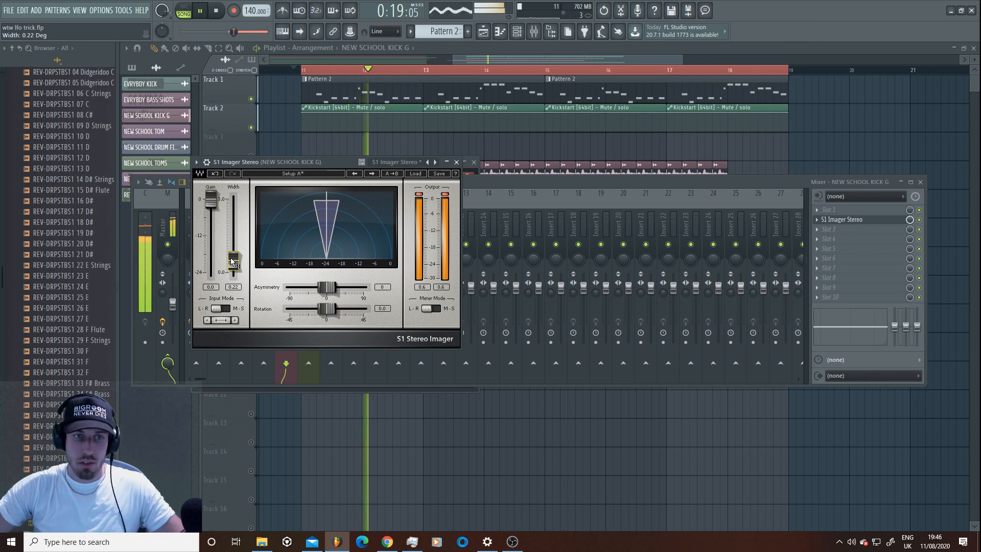
pyautogui.click(923, 225)
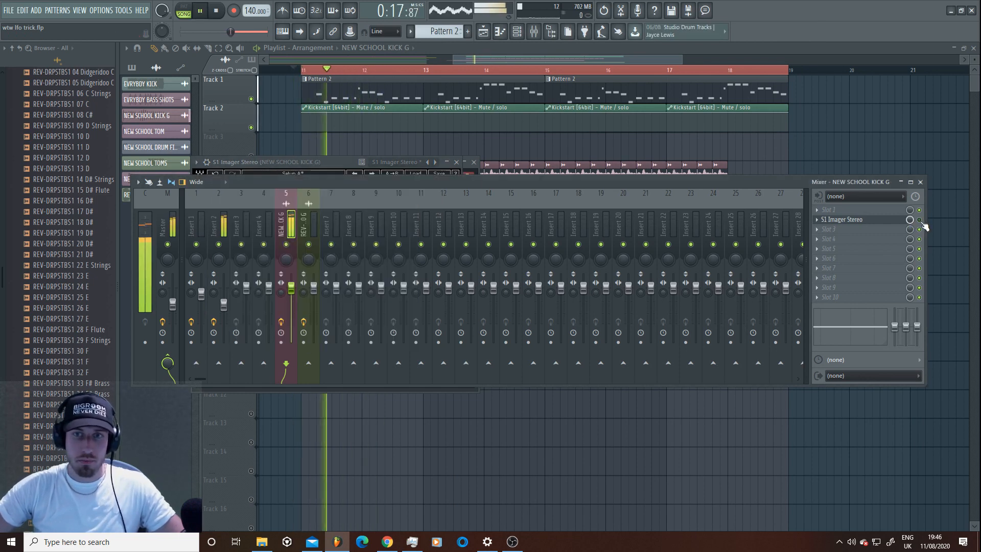
pyautogui.click(886, 222)
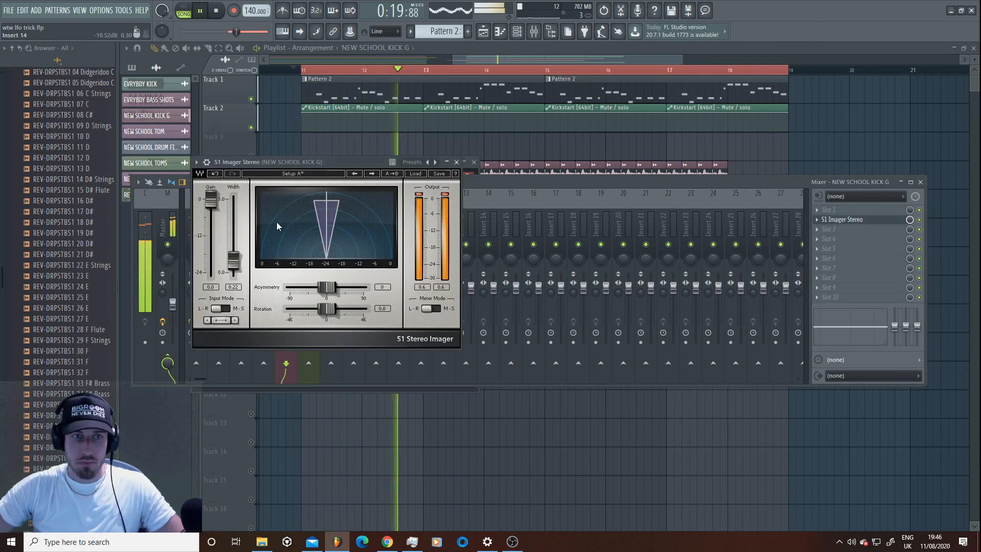
pyautogui.press('space')
# Review the Pattern 2 notes and channel rack, play the playlist loop and reopen the kick's sample settings.
pyautogui.doubleClick(503, 95)
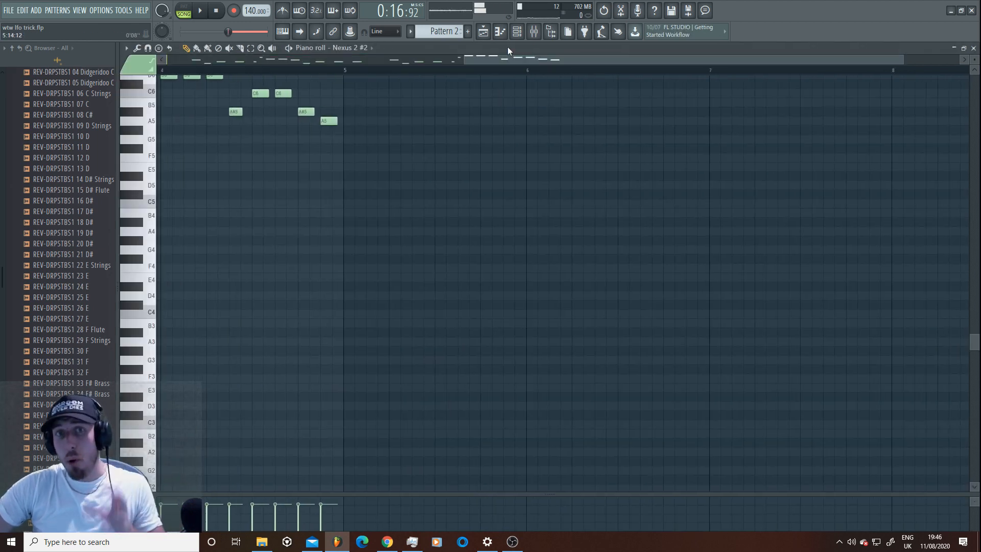
pyautogui.click(517, 34)
pyautogui.moveTo(188, 143); pyautogui.dragTo(186, 143)
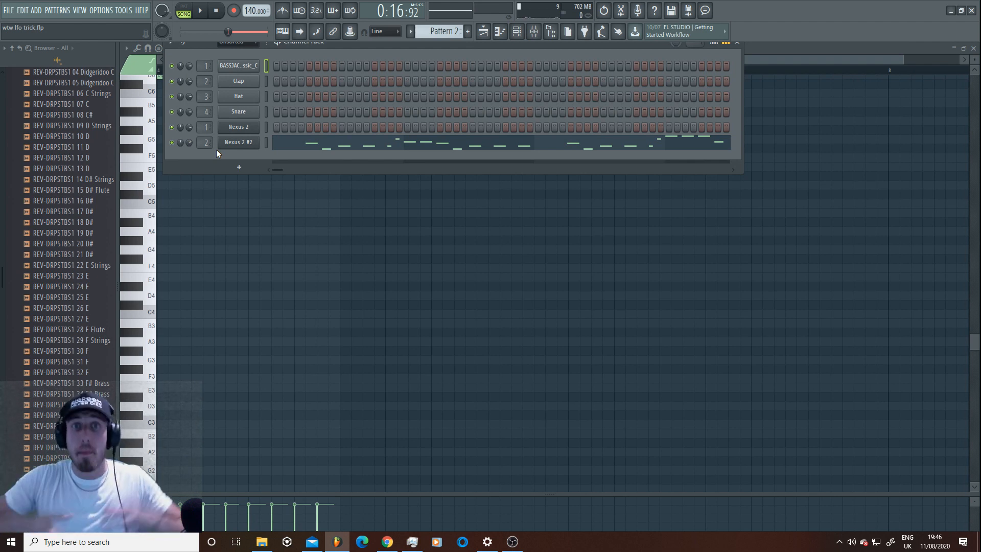
pyautogui.click(483, 34)
pyautogui.press('space')
pyautogui.doubleClick(432, 175)
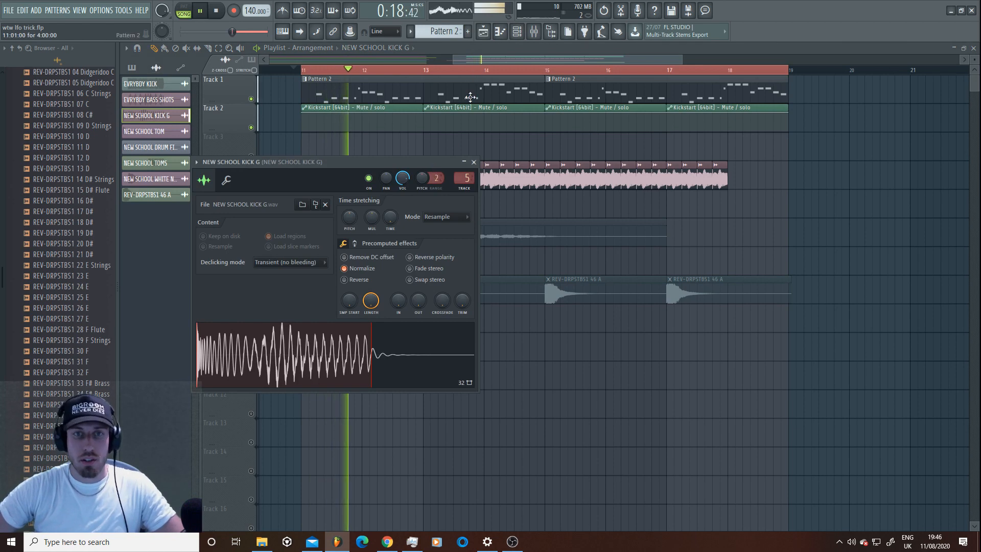
# Open the Nexus 2 #2 channel and nudge the Width of Insert 2's S1 Imager Stereo while the loop plays in the playlist.
pyautogui.click(499, 31)
pyautogui.click(517, 31)
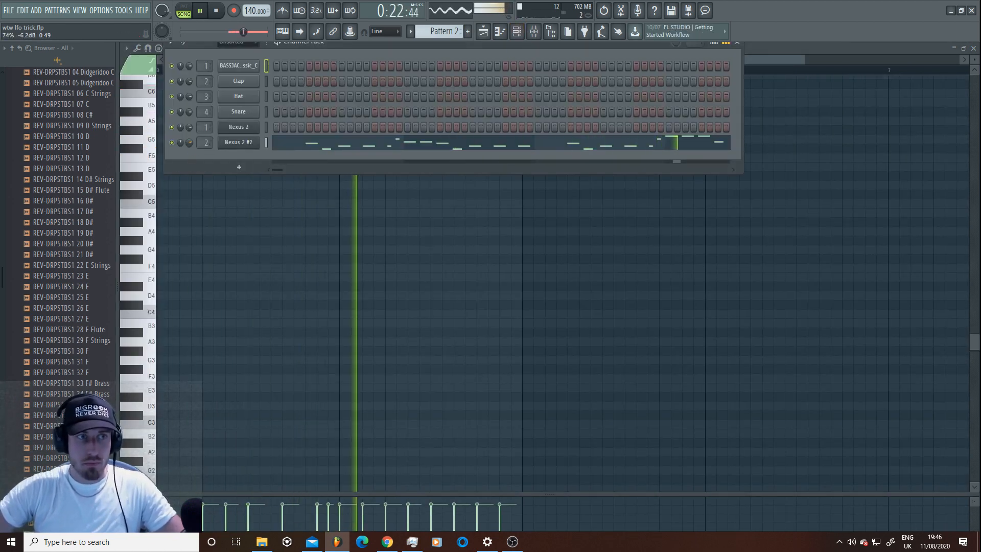
pyautogui.click(534, 31)
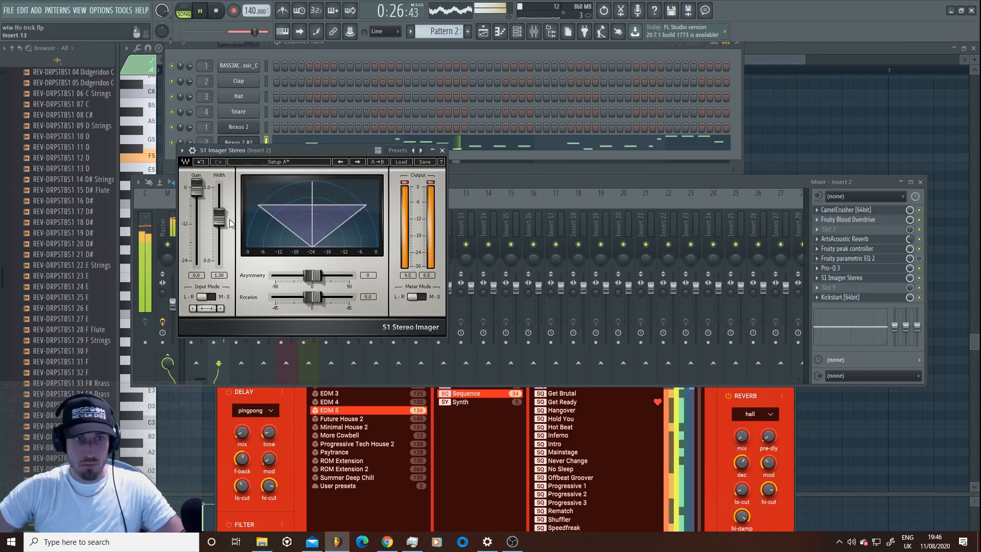
pyautogui.moveTo(219, 218); pyautogui.dragTo(219, 219)
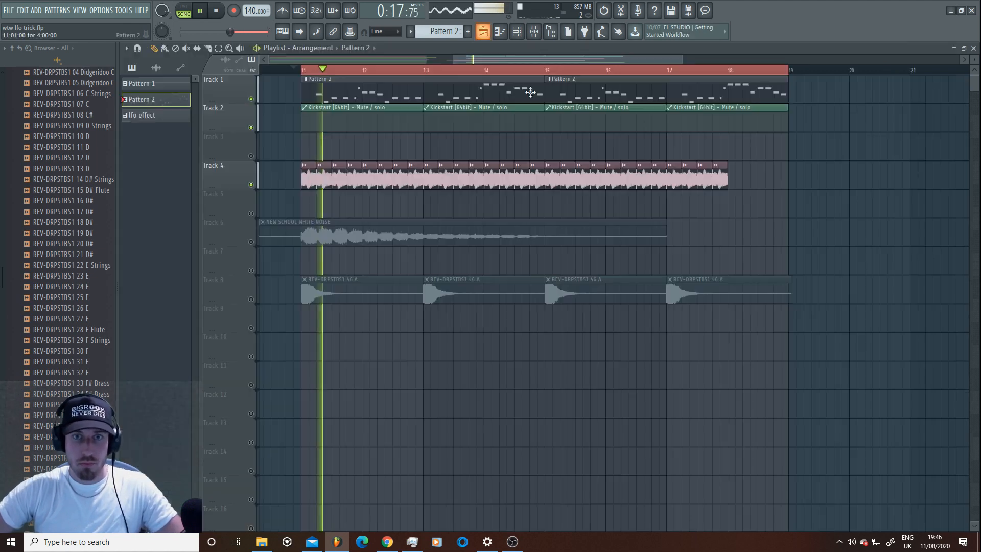
pyautogui.click(483, 31)
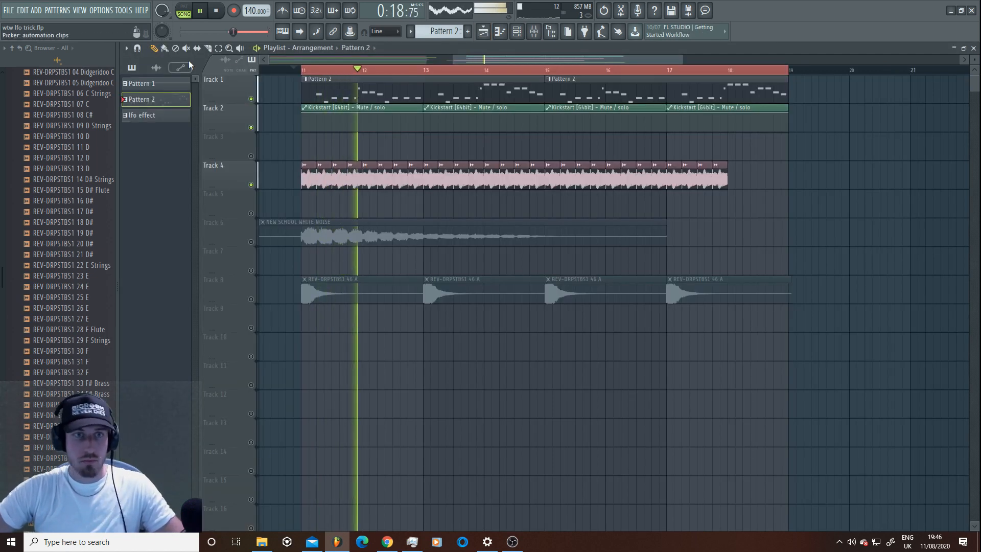
pyautogui.moveTo(682, 60); pyautogui.dragTo(888, 59)
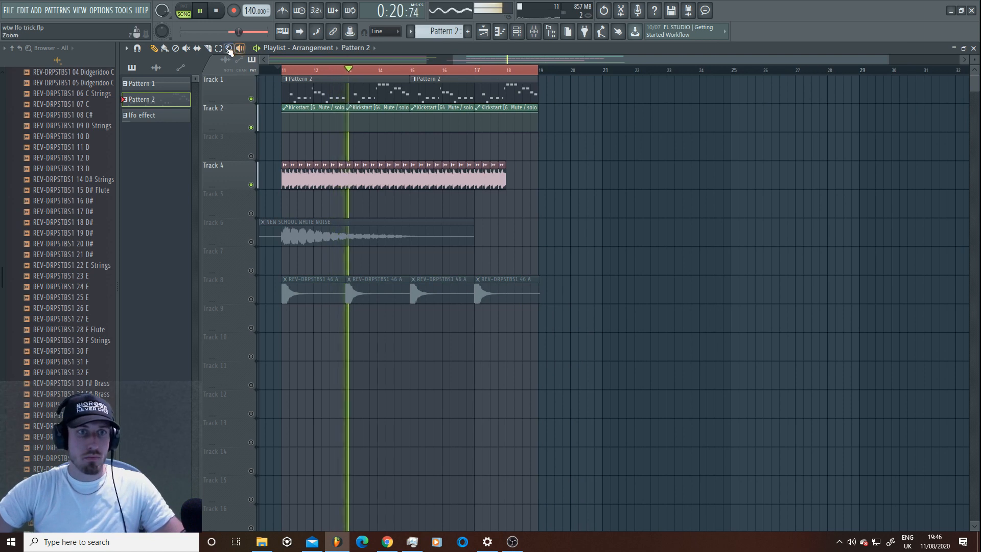
# Duplicate the Pattern 2, Kickstart automation and kick clips of bars 11 to 18 so the copies start at bar 19.
pyautogui.hotkey('ctrl', 'a')
pyautogui.click(153, 49)
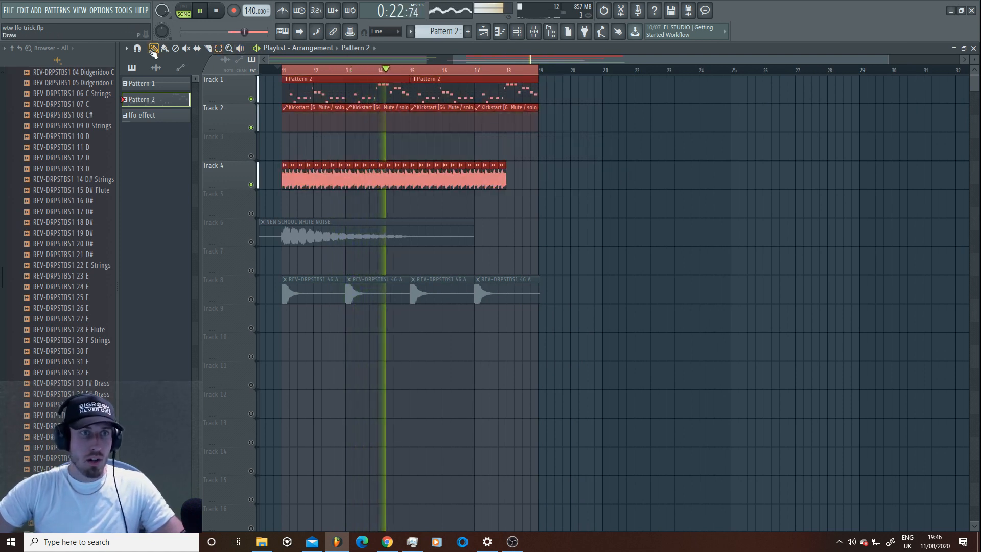
pyautogui.hotkey('ctrl', 'b')
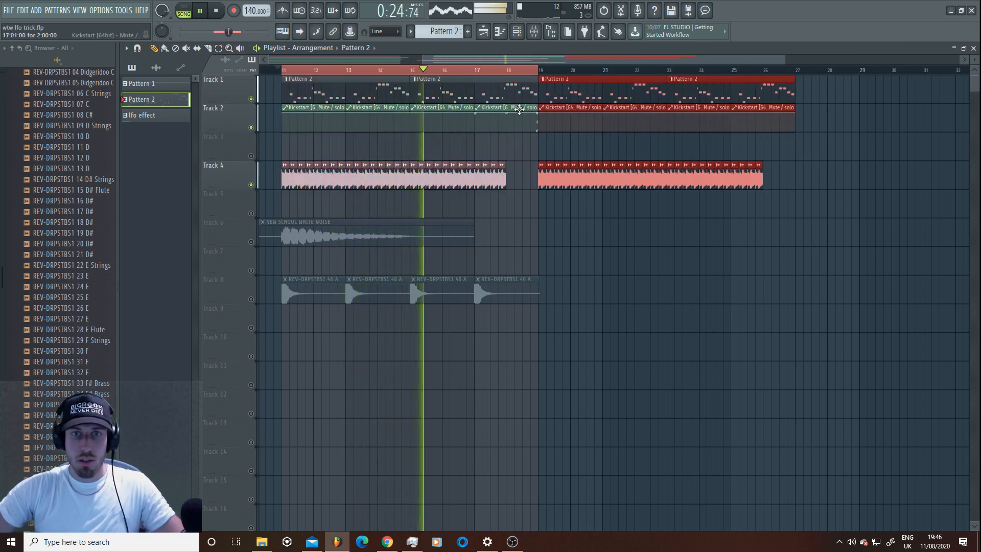
pyautogui.hotkey('ctrl', 'd')
# Make the Kickstart automation clip at bar 17 unique and drop its envelope to 0% throughout bar 18.
pyautogui.click(507, 108)
pyautogui.click(478, 108)
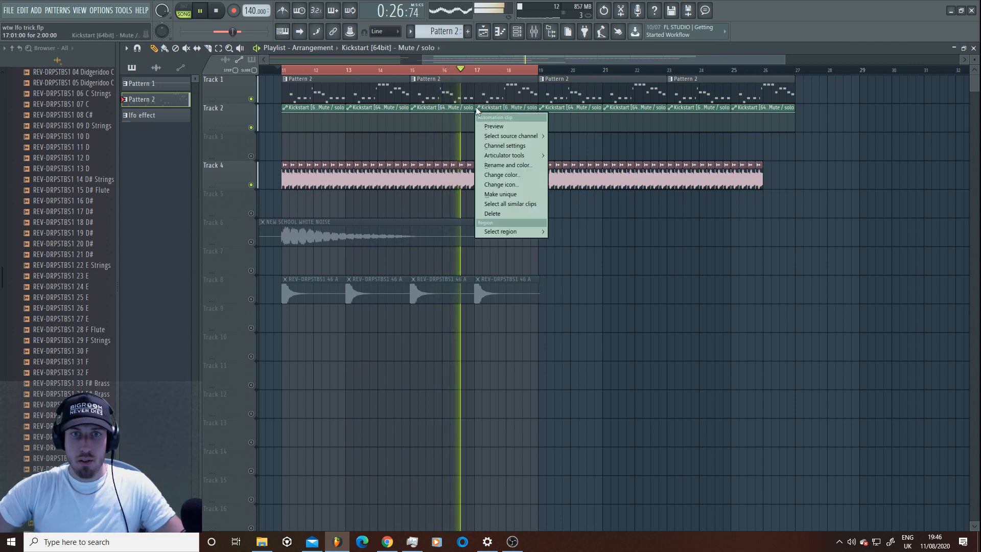
pyautogui.click(501, 194)
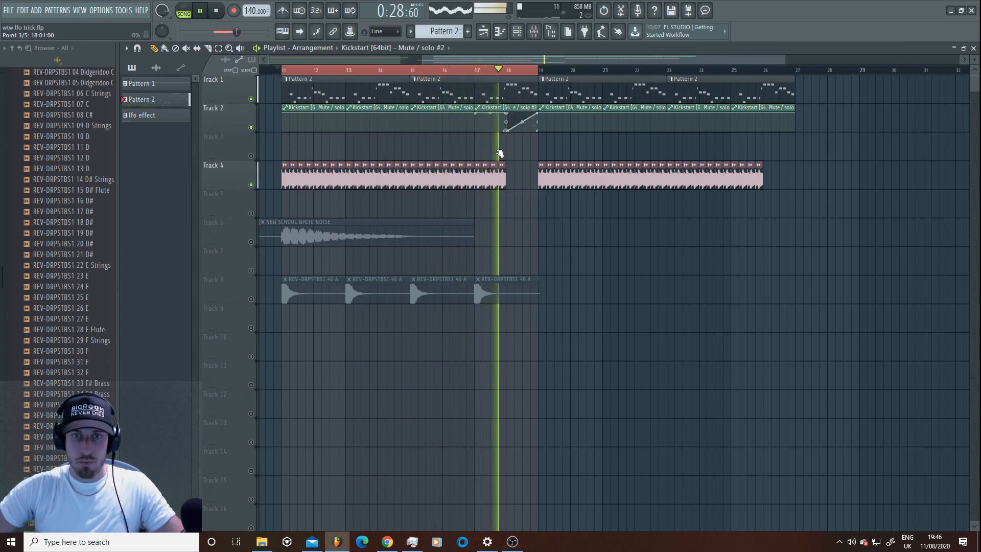
pyautogui.press('space')
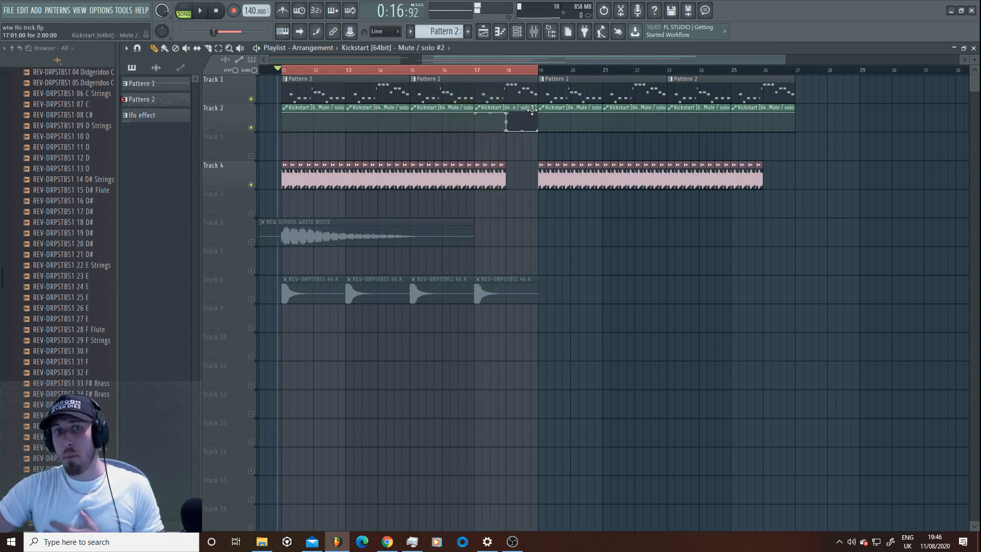
# Replace the last Kickstart automation clip, at bar 25 on Track 2, with a copy of the unique clip from bar 17.
pyautogui.click(532, 110)
pyautogui.rightClick(758, 99)
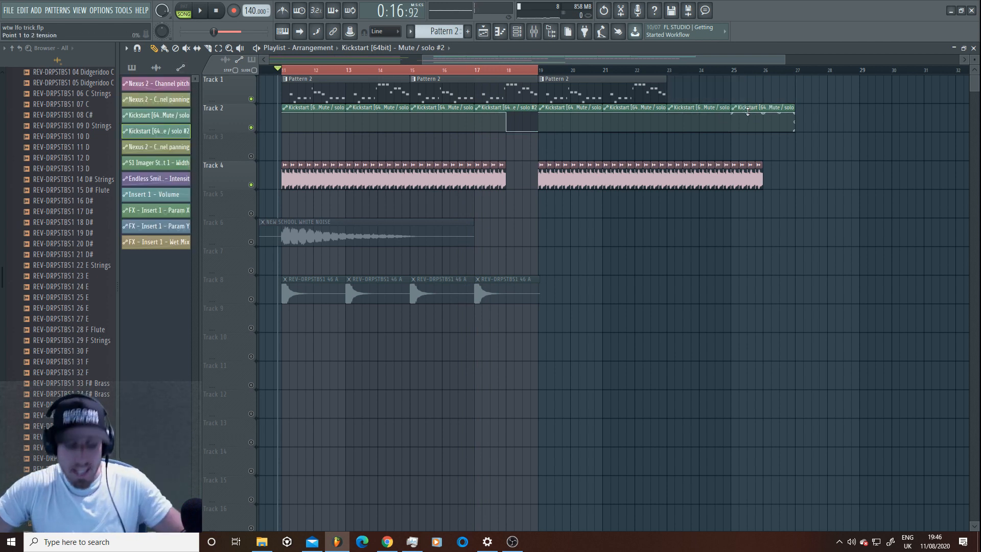
pyautogui.hotkey('ctrl', 'z')
pyautogui.rightClick(745, 108)
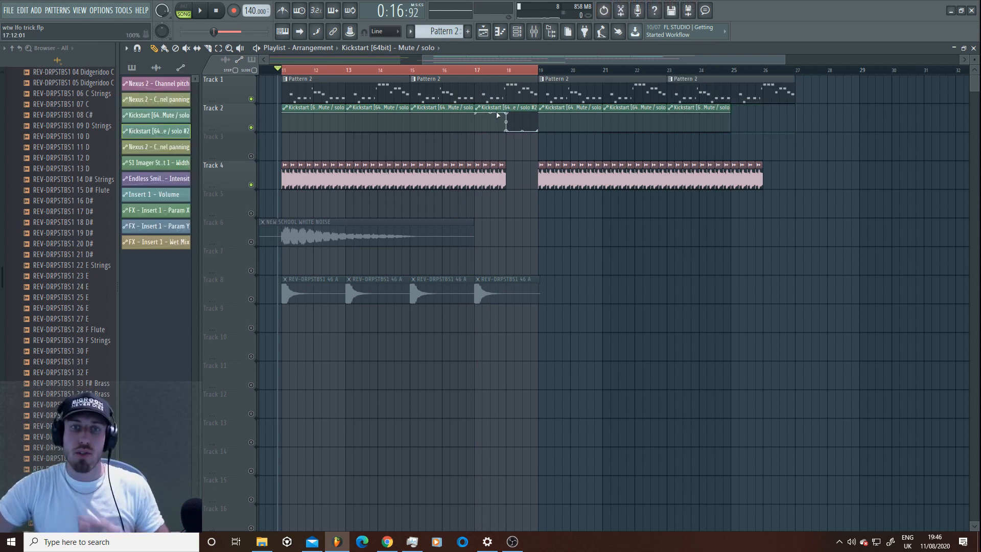
pyautogui.click(733, 122)
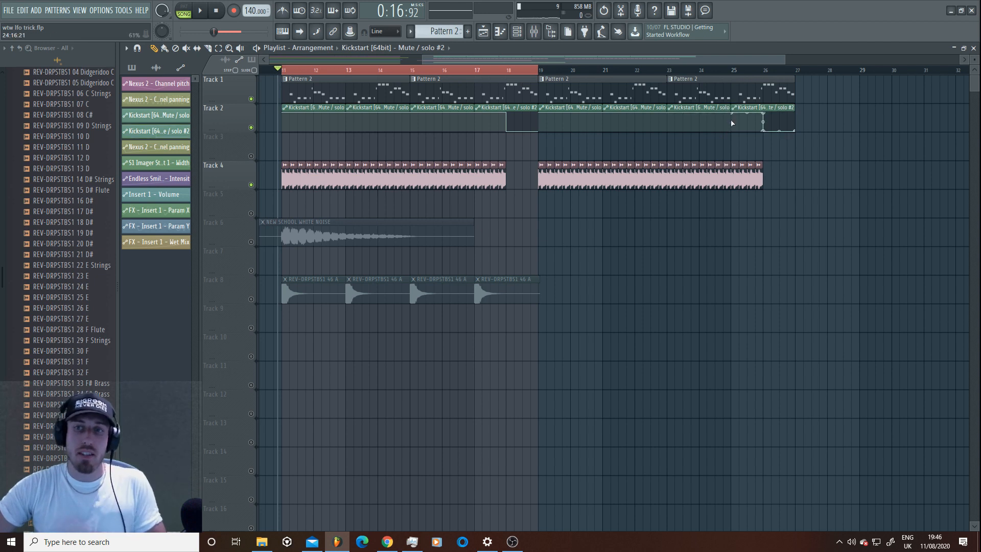
# Clear the loop region, unmute Track 8 and lower the channel volume of its REV-DRPSTBS1 46 A sample during playback.
pyautogui.moveTo(311, 73); pyautogui.dragTo(539, 68)
pyautogui.moveTo(785, 60); pyautogui.dragTo(625, 61)
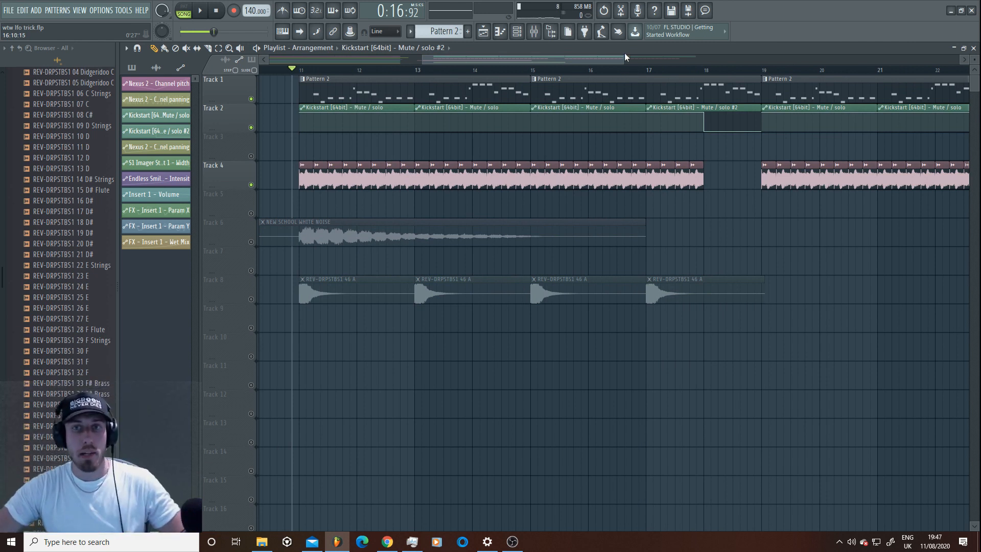
pyautogui.moveTo(625, 73); pyautogui.dragTo(702, 76)
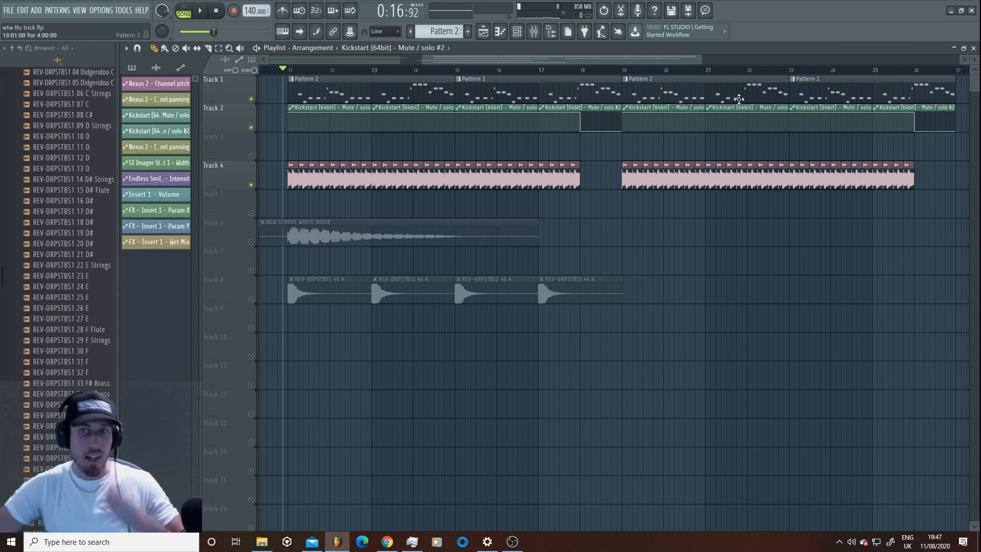
pyautogui.moveTo(702, 60); pyautogui.dragTo(682, 90)
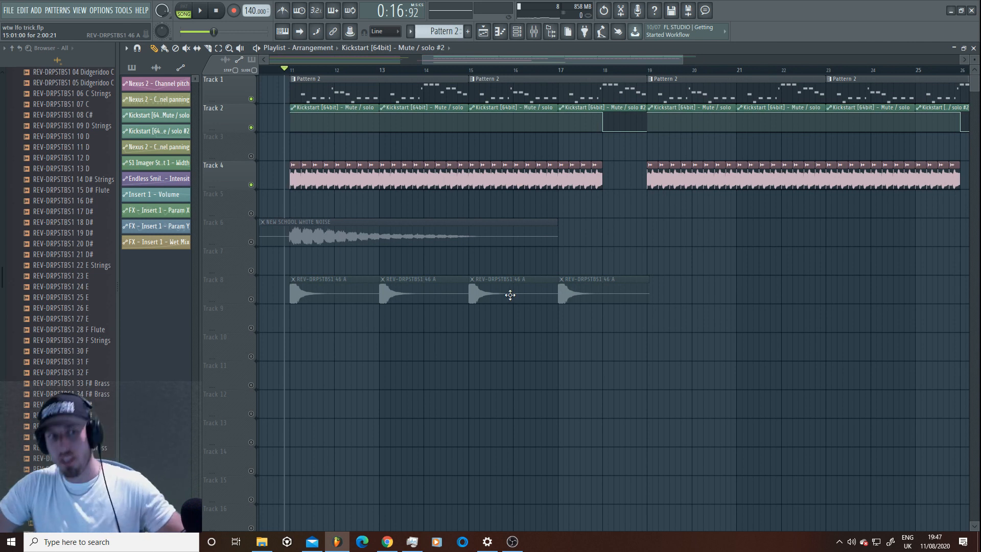
pyautogui.click(252, 300)
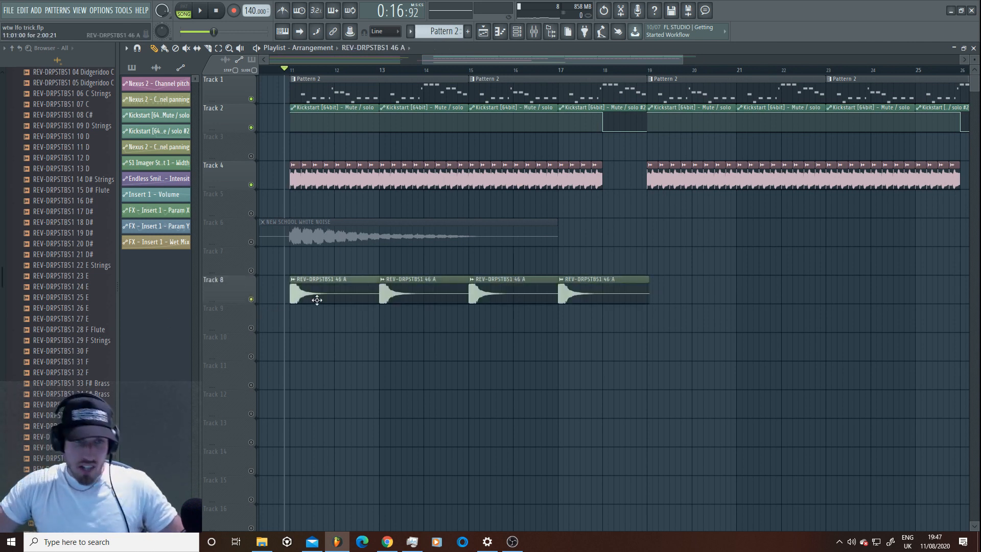
pyautogui.doubleClick(316, 300)
pyautogui.press('space')
pyautogui.moveTo(350, 131); pyautogui.dragTo(351, 144)
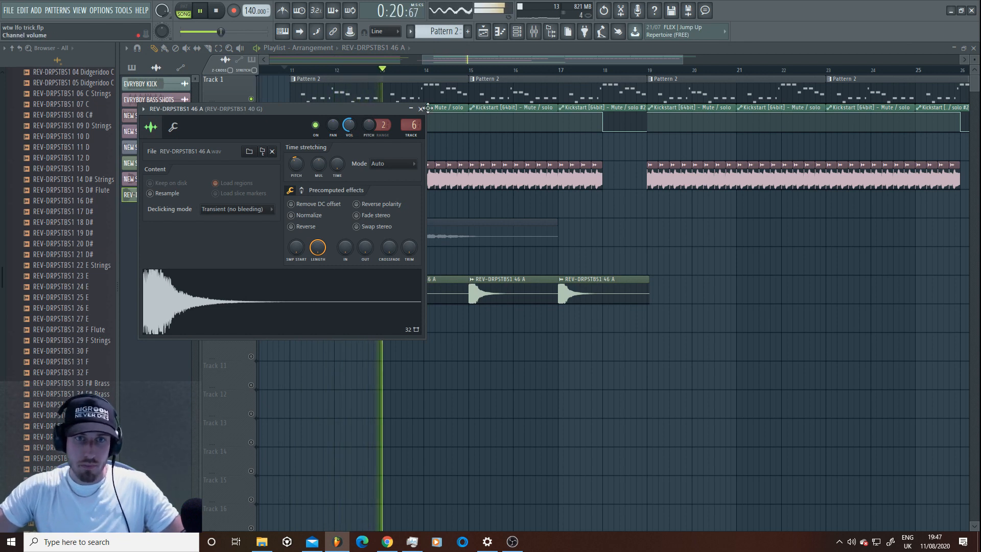
# Play the arrangement to compare the REV-DRPSTBS1 mixer track with Kickstart bypassed and active, viewing the plugin's curve.
pyautogui.click(534, 31)
pyautogui.press('space')
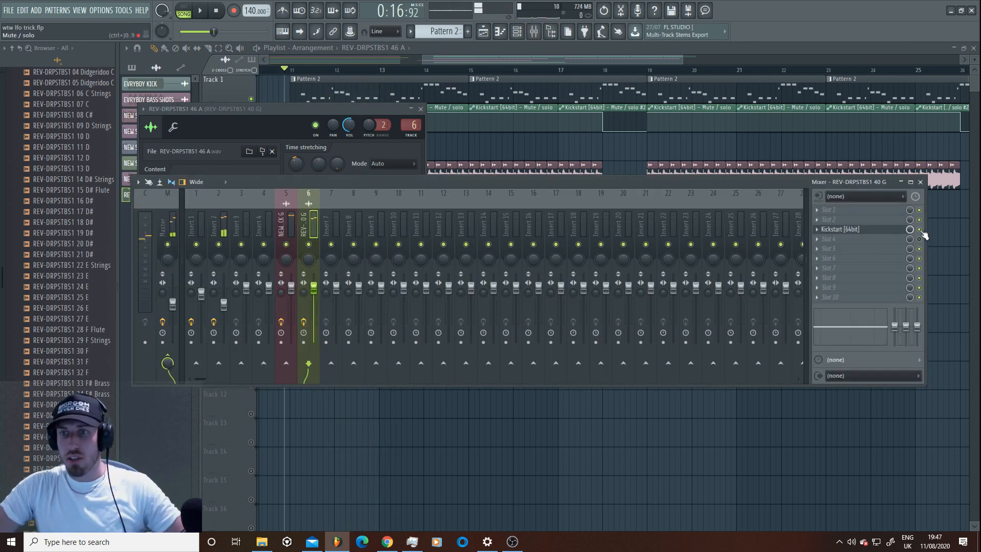
pyautogui.press('space')
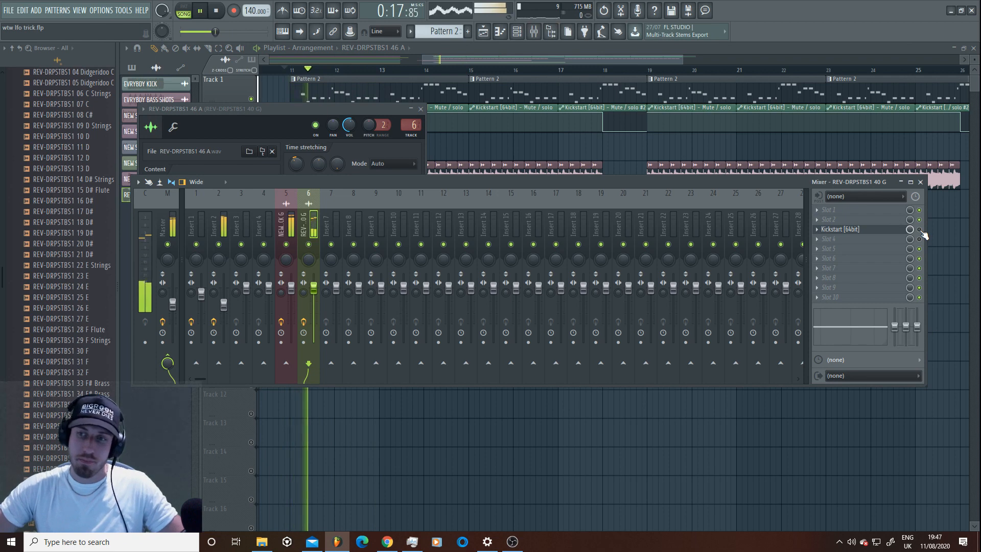
pyautogui.press('space')
pyautogui.click(854, 230)
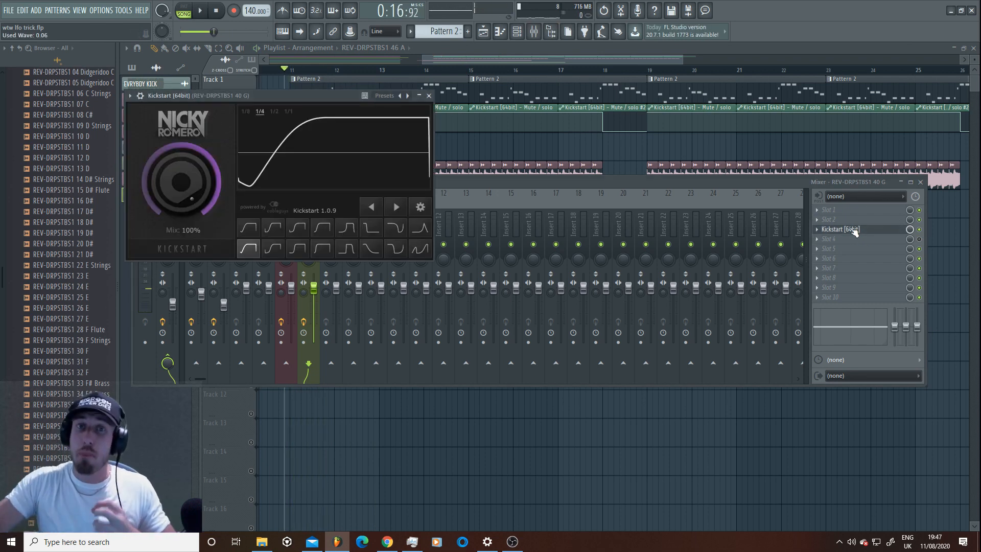
pyautogui.press('space')
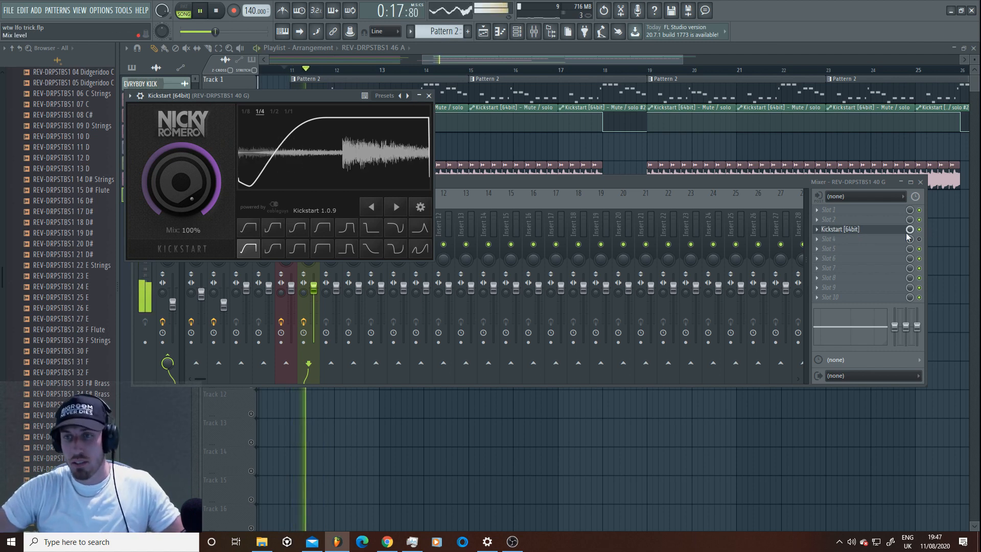
pyautogui.click(909, 235)
pyautogui.press('space')
# Add S1 Imager Stereo to slot 2 of the REV-DRPSTBS1 mixer track and widen its Width to 1.56.
pyautogui.click(909, 238)
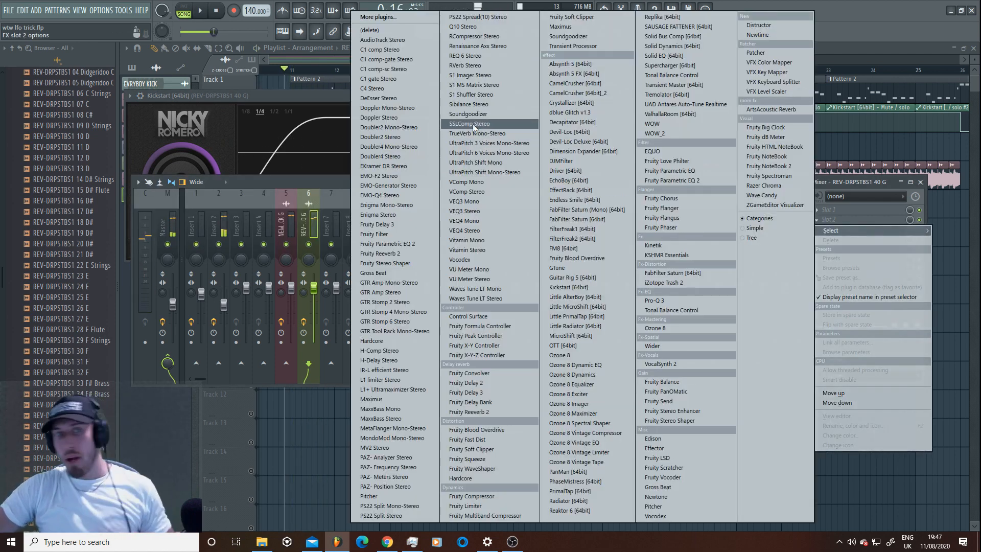
pyautogui.click(476, 82)
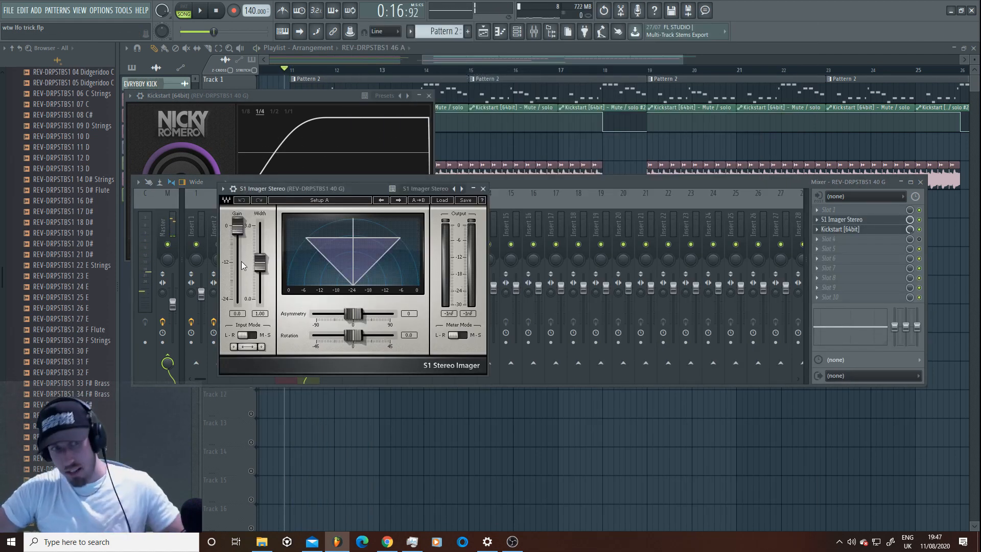
pyautogui.moveTo(257, 263)
pyautogui.mouseDown()
pyautogui.moveTo(260, 295)
pyautogui.moveTo(270, 285)
pyautogui.moveTo(260, 250)
pyautogui.mouseUp()
pyautogui.press('space')
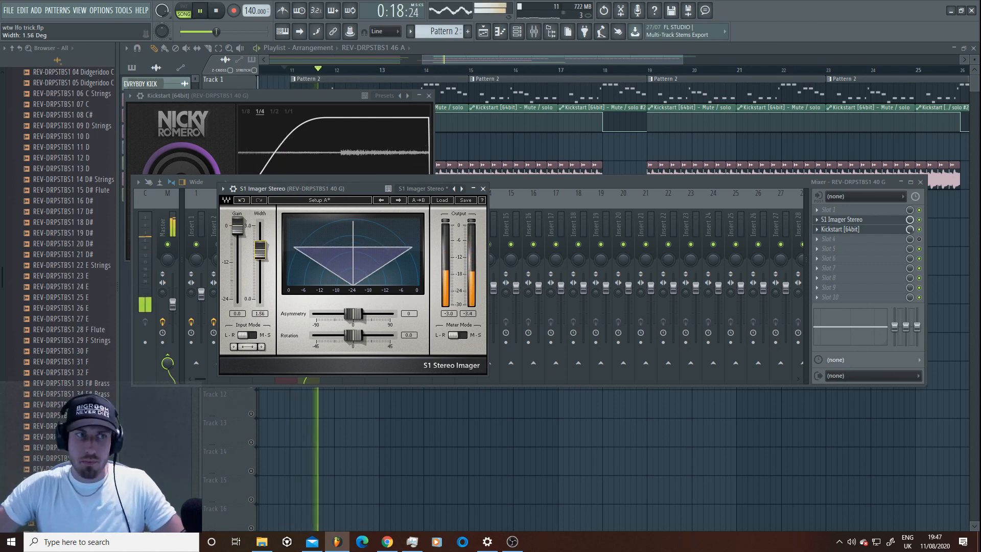
pyautogui.press('space')
# Fine-tune the REV-DRPSTBS1 track's S1 Imager Width to 1.55 during playback and select the kick's mixer track for comparison.
pyautogui.click(473, 188)
pyautogui.click(473, 188)
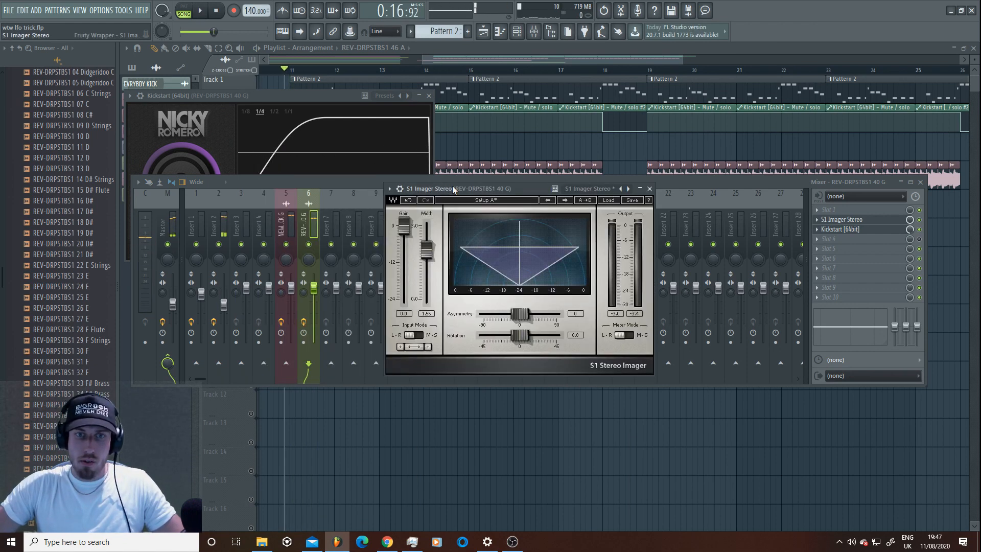
pyautogui.press('space')
pyautogui.moveTo(428, 250); pyautogui.dragTo(428, 252)
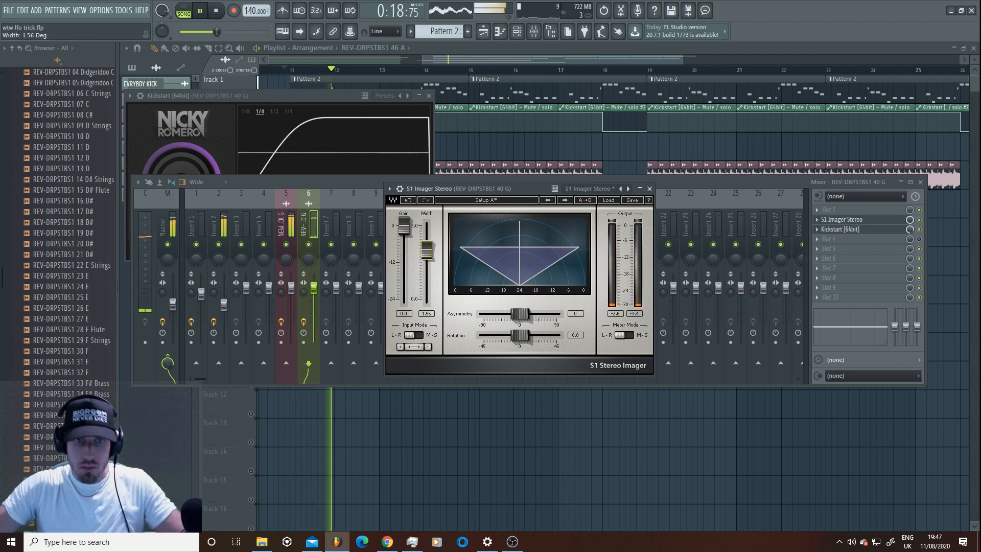
pyautogui.press('space')
pyautogui.press('space')
pyautogui.press('space')
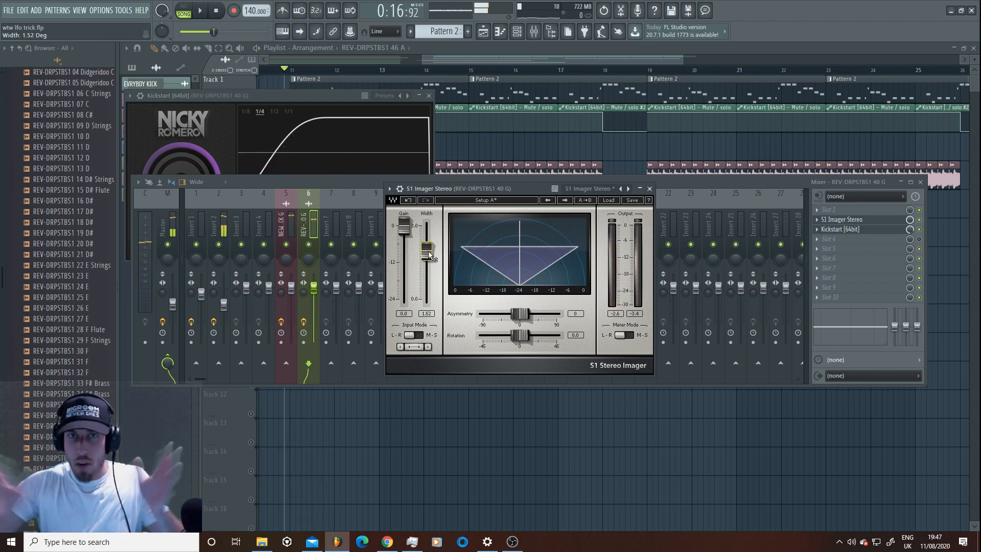
pyautogui.press('space')
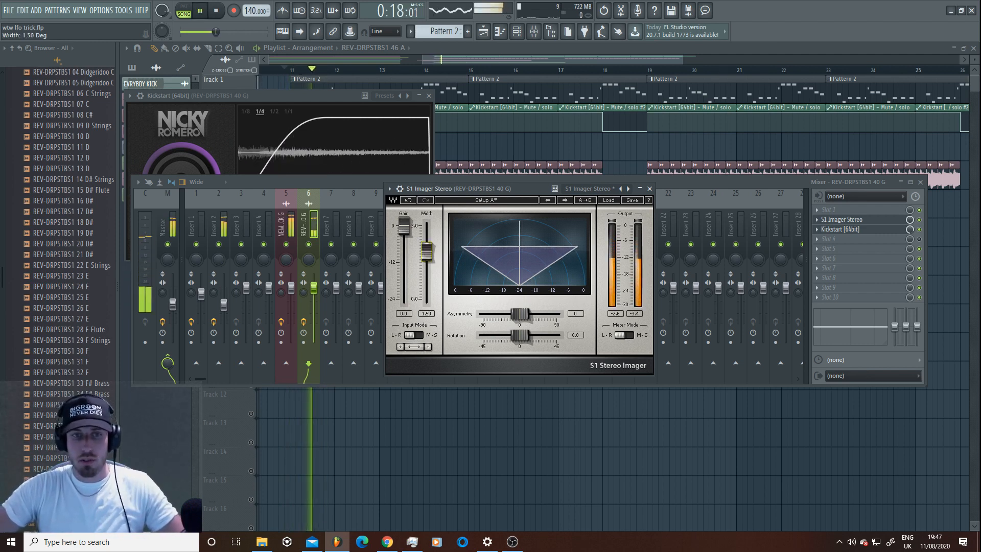
pyautogui.moveTo(427, 250); pyautogui.dragTo(427, 251)
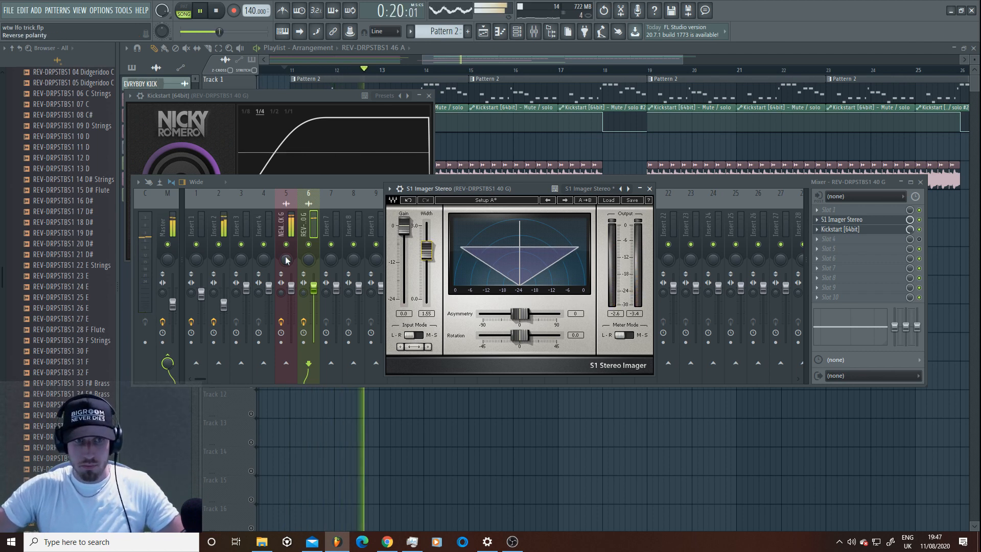
pyautogui.click(286, 227)
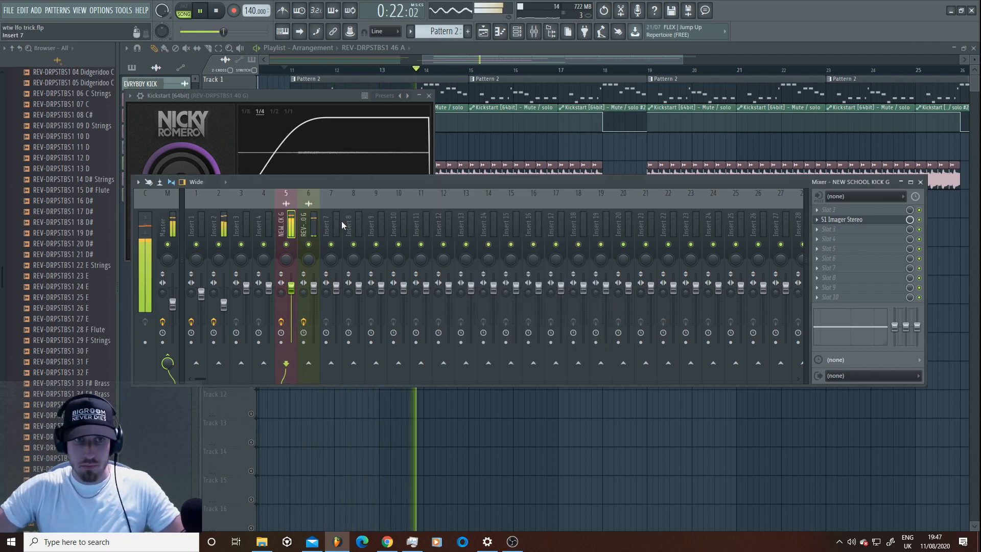
# Return to the playlist, trim the REV-DRPSTBS1 46 A clip at bar 17 and repeat the Track 8 clips every two bars from bar 19.
pyautogui.click(506, 165)
pyautogui.click(526, 176)
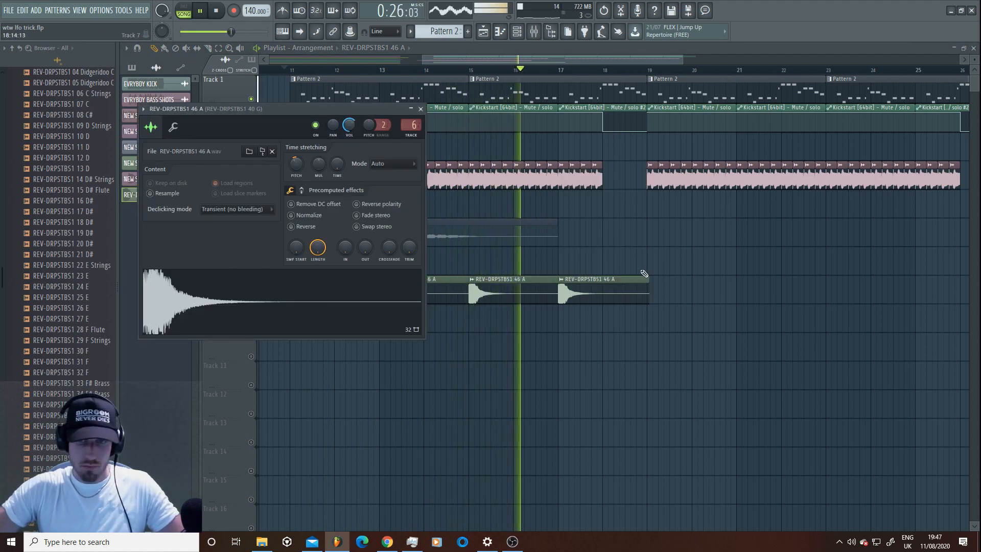
pyautogui.click(655, 295)
pyautogui.press('space')
pyautogui.moveTo(649, 294)
pyautogui.mouseDown()
pyautogui.moveTo(638, 293)
pyautogui.moveTo(929, 306)
pyautogui.mouseUp()
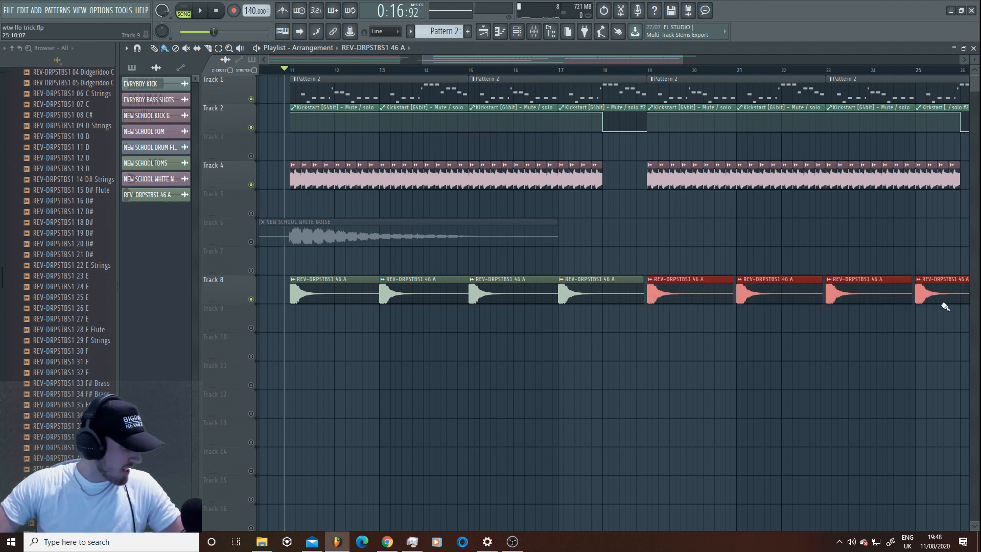
# Find Dazz_Clap_Onbeat_03_Wide_Open in the Dazz_Claps_Onbeat sample folder and place it on every beat of Track 7 from bar 15.
pyautogui.moveTo(1, 279); pyautogui.dragTo(18, 214)
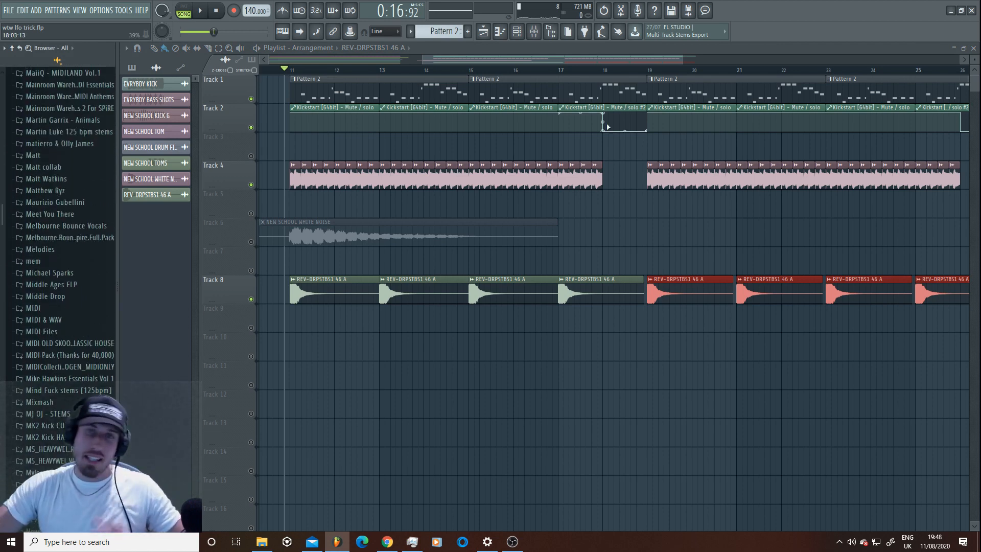
pyautogui.moveTo(472, 74)
pyautogui.mouseDown()
pyautogui.moveTo(626, 72)
pyautogui.moveTo(474, 76)
pyautogui.mouseUp()
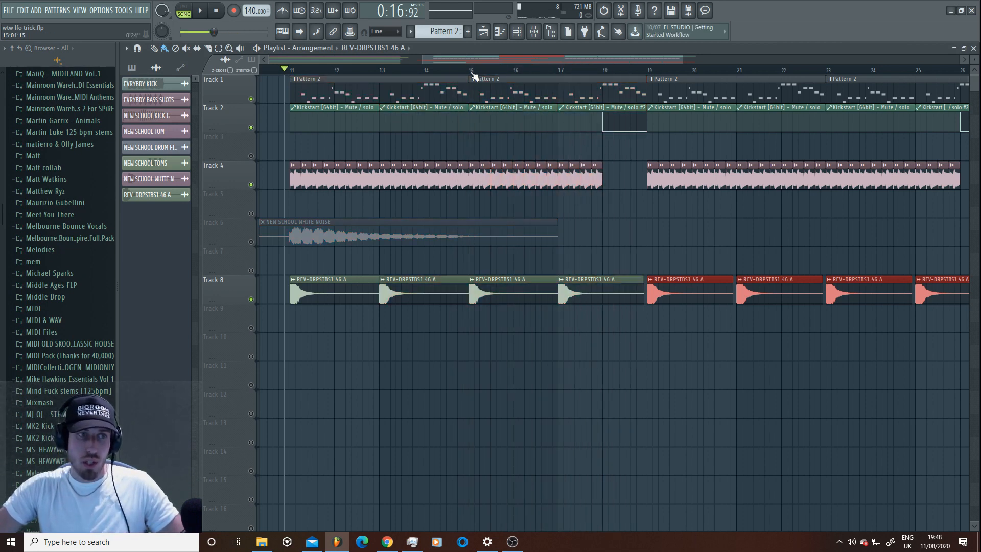
pyautogui.moveTo(1, 205); pyautogui.dragTo(1, 196)
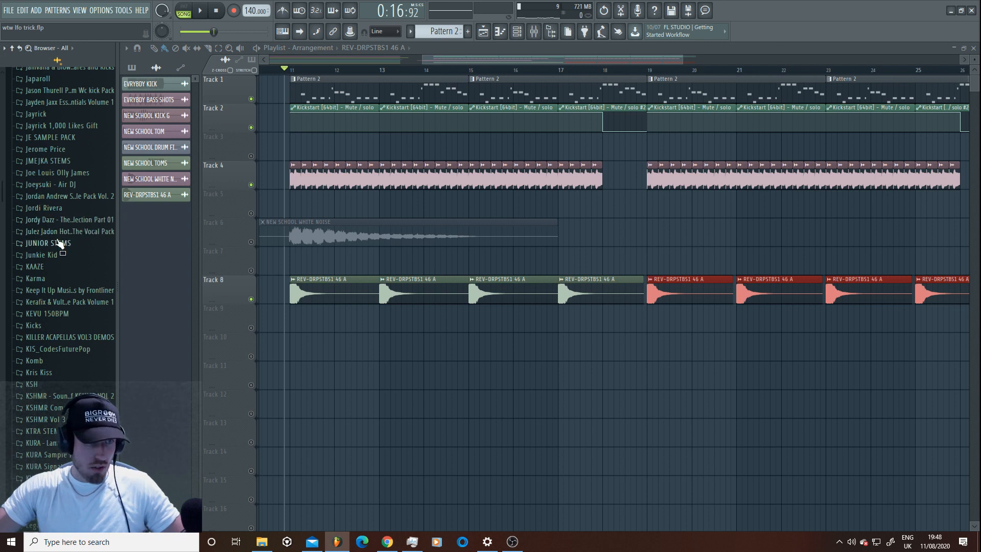
pyautogui.click(49, 221)
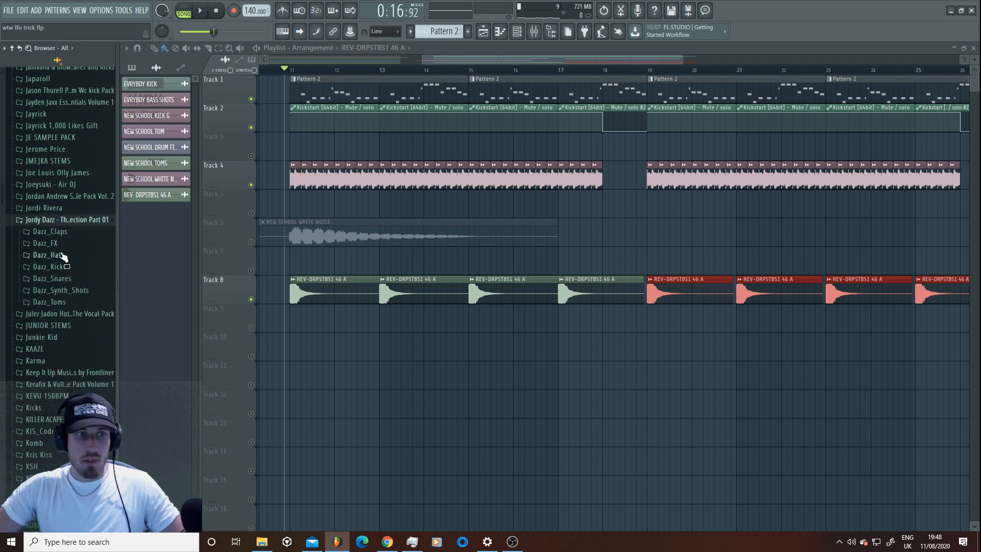
pyautogui.click(69, 232)
pyautogui.click(77, 267)
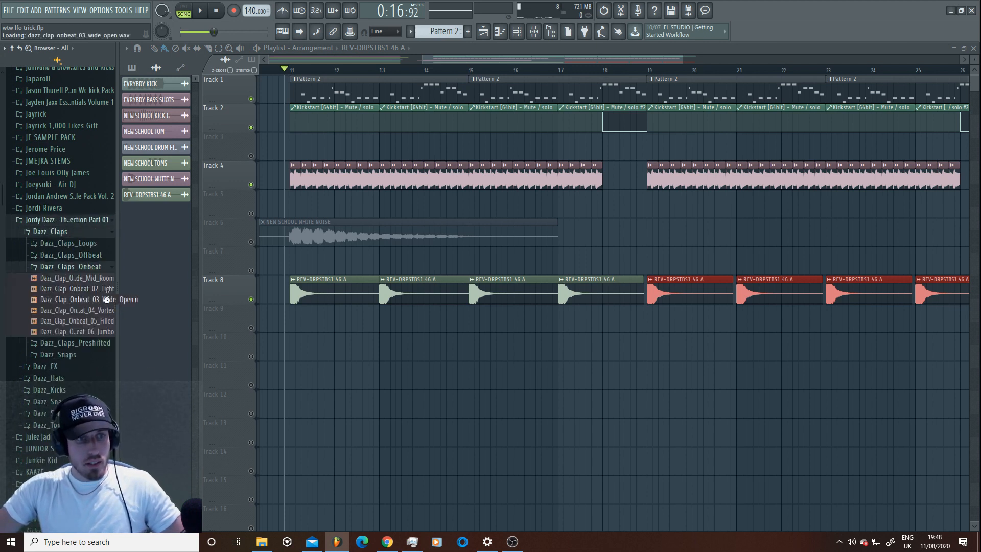
pyautogui.moveTo(79, 299); pyautogui.dragTo(570, 268)
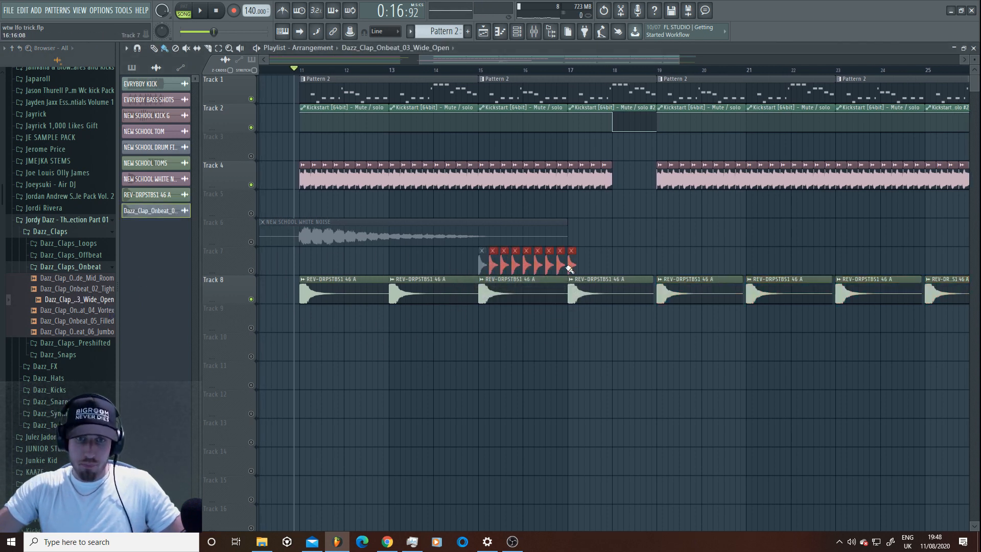
# Unmute Track 7 and play the arrangement from just before bar 15 to hear the claps.
pyautogui.click(251, 270)
pyautogui.press('space')
pyautogui.click(468, 70)
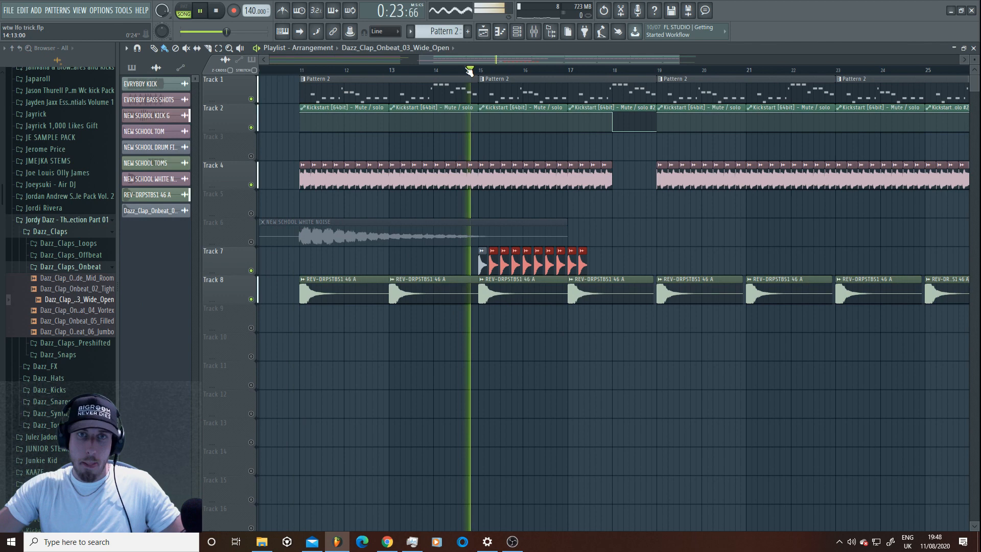
# Route the Track 7 clap channel to mixer track 7 and load Soundgoodizer in its second effect slot.
pyautogui.doubleClick(513, 262)
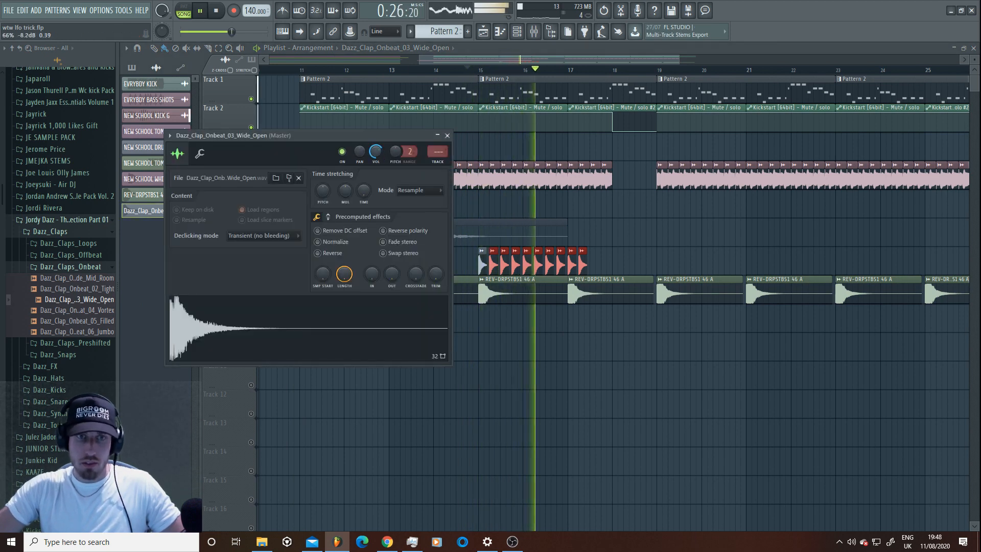
pyautogui.press('space')
pyautogui.hotkey('ctrl', 'l')
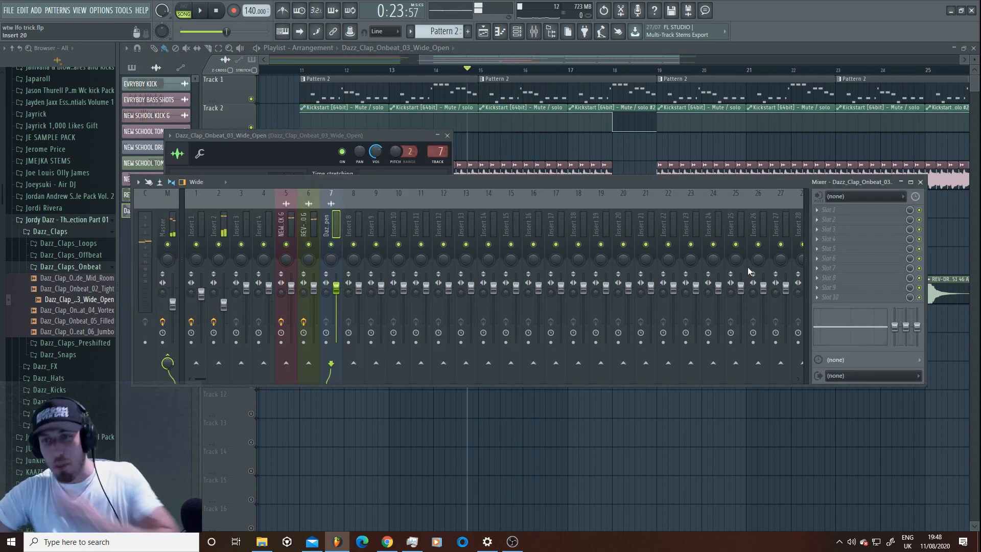
pyautogui.click(848, 219)
pyautogui.click(583, 41)
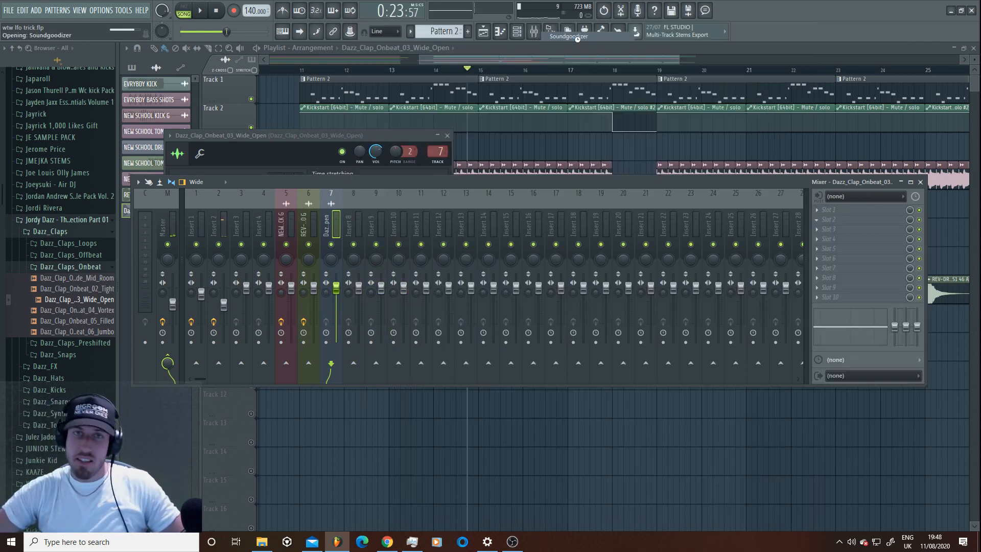
pyautogui.click(343, 291)
# Play the arrangement from just before bar 15 and set the clap's channel volume to 56%.
pyautogui.moveTo(422, 60); pyautogui.dragTo(472, 66)
pyautogui.press('space')
pyautogui.doubleClick(424, 262)
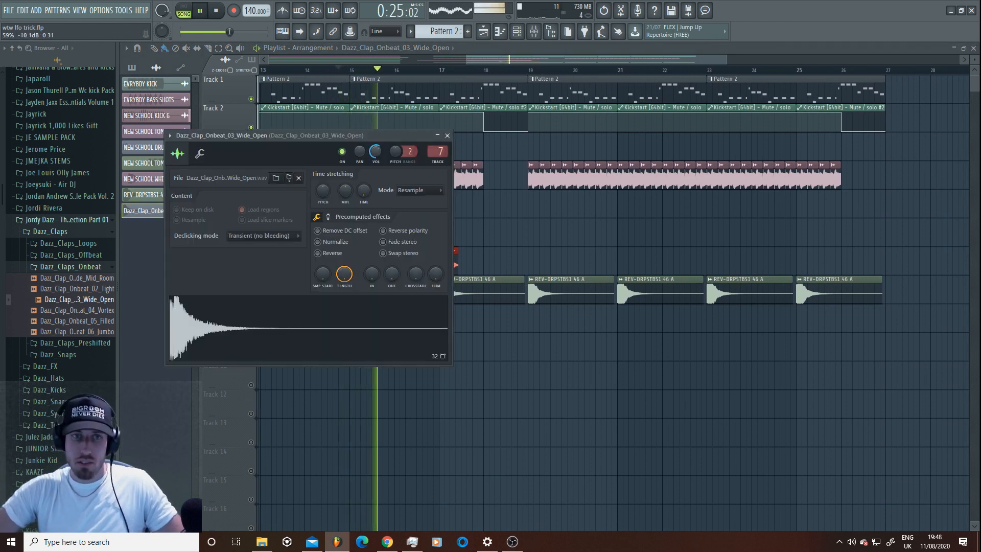
pyautogui.press('space')
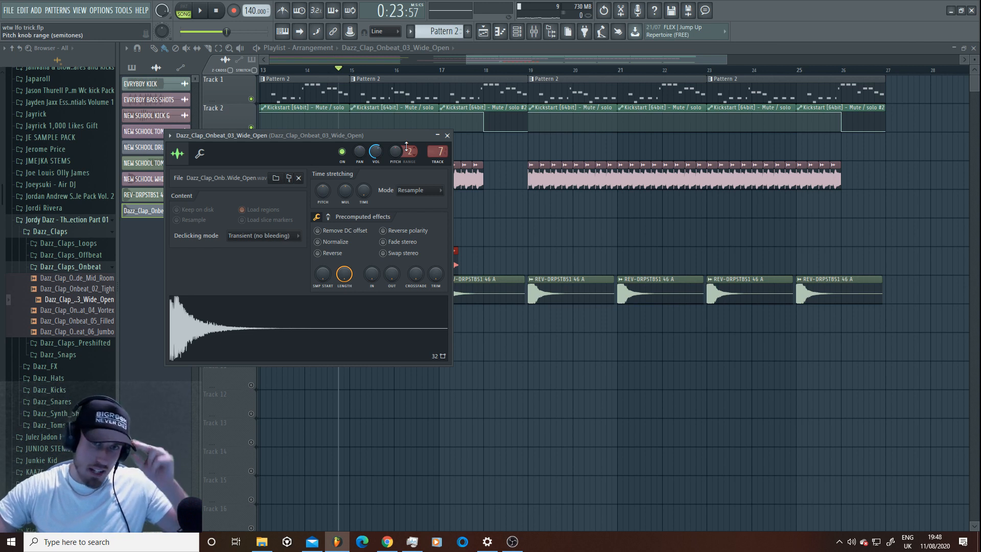
pyautogui.click(378, 158)
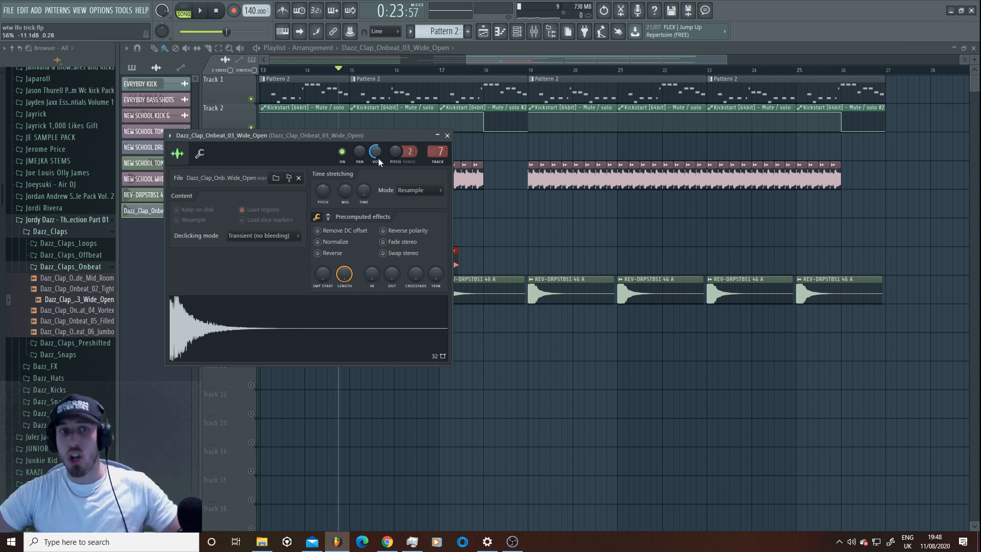
# Mute Track 1 and play the claps with just the kick and stab.
pyautogui.click(251, 98)
pyautogui.press('space')
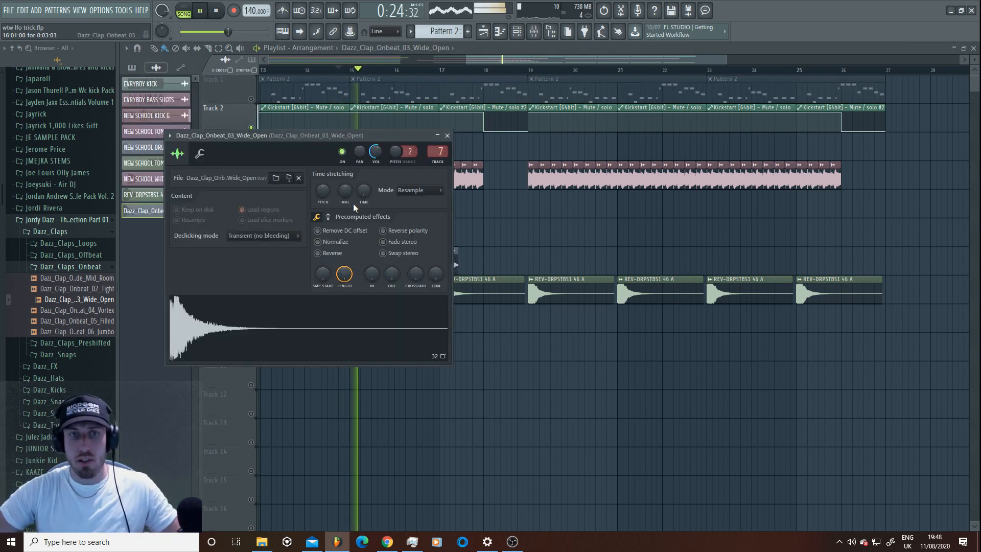
pyautogui.press('space')
# Load S1 Imager Stereo in slot 4 of the clap's mixer track and adjust its Width over repeated playback, finishing on the Master track.
pyautogui.click(534, 32)
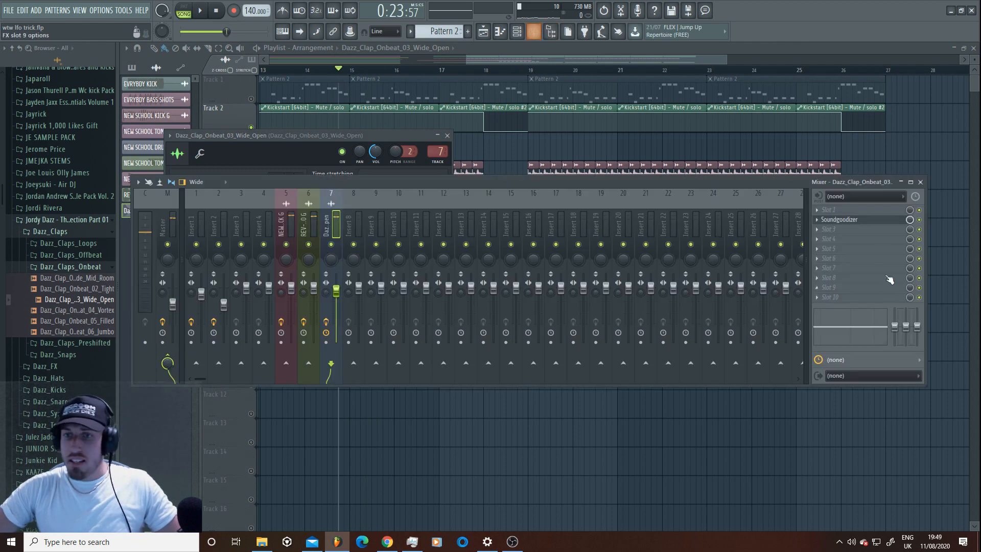
pyautogui.click(863, 239)
pyautogui.click(474, 68)
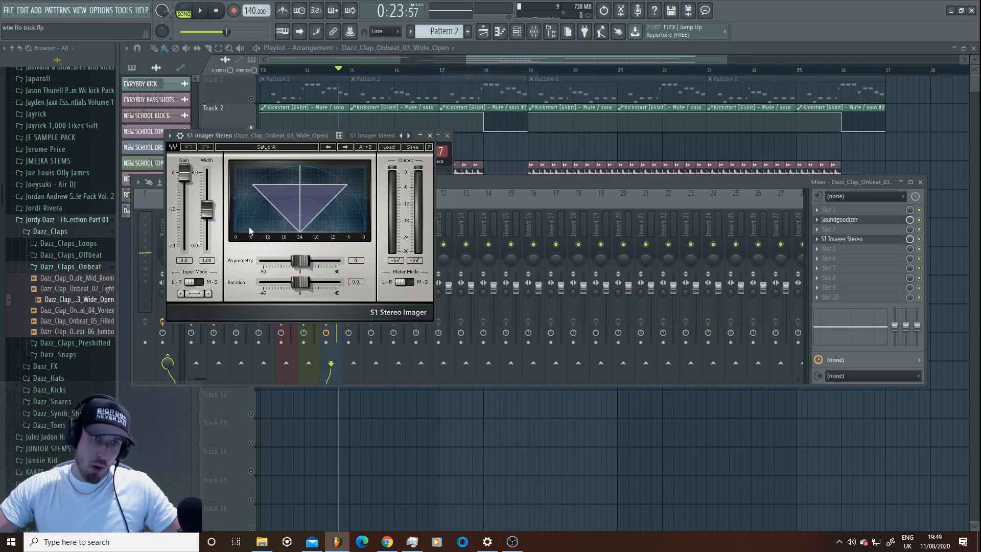
pyautogui.press('space')
pyautogui.moveTo(207, 209); pyautogui.dragTo(206, 231)
pyautogui.press('space')
pyautogui.press('space')
pyautogui.press('space')
pyautogui.press('space')
pyautogui.click(461, 185)
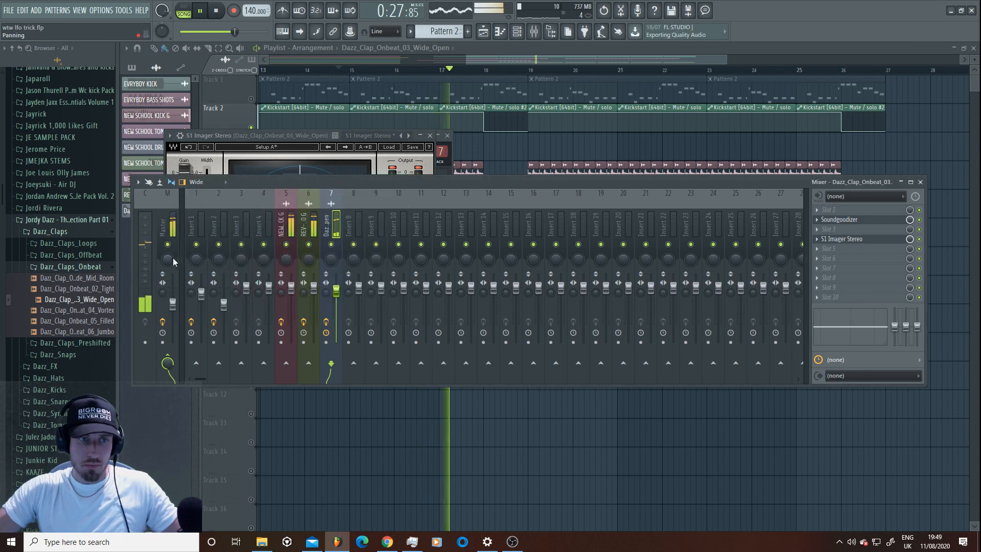
pyautogui.moveTo(173, 304); pyautogui.dragTo(172, 304)
pyautogui.press('space')
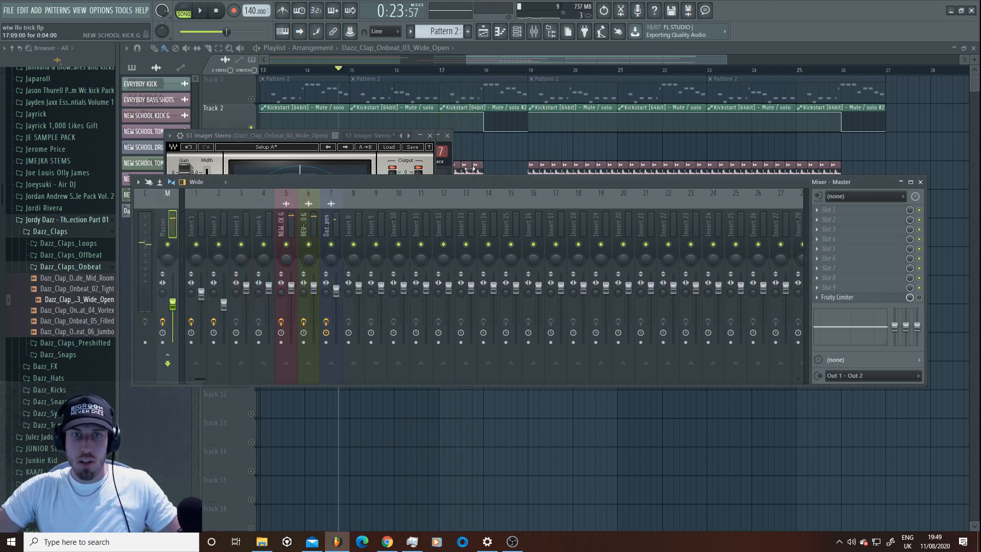
# Extend the Track 7 claps up to bar 18 and paint them on every beat from bar 19 to bar 25.
pyautogui.click(469, 168)
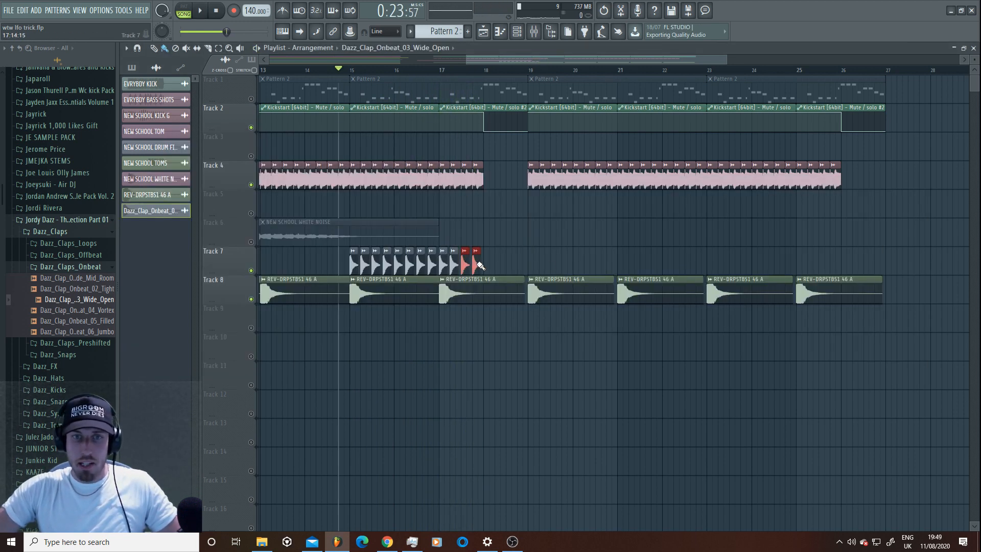
pyautogui.moveTo(536, 264); pyautogui.dragTo(793, 284)
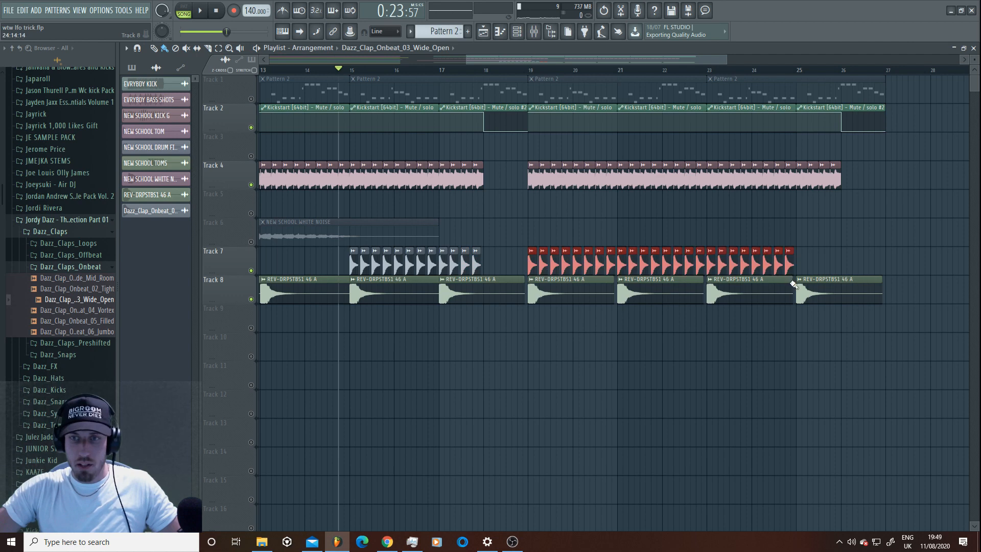
# Load Transient Master in slot 6 of the clap's mixer track.
pyautogui.click(545, 32)
pyautogui.click(331, 225)
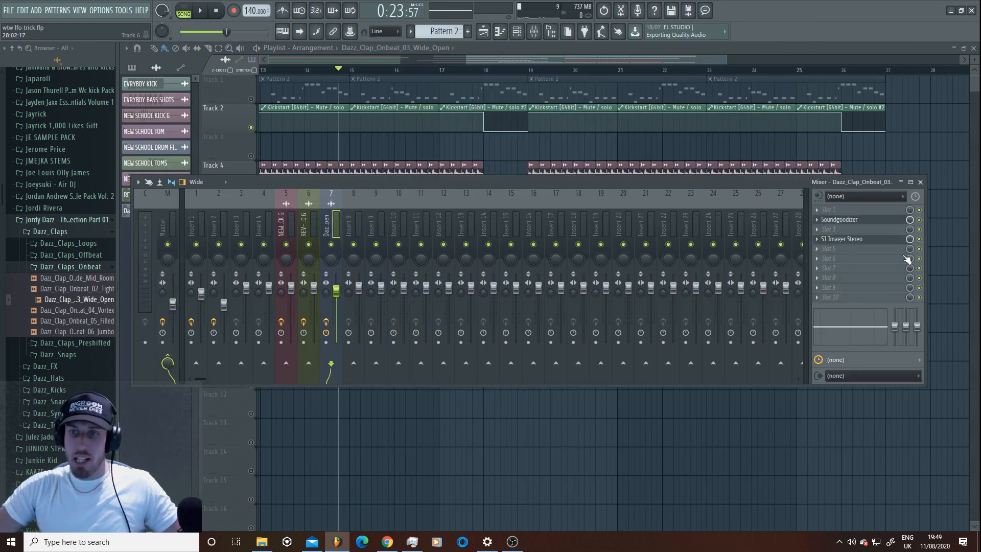
pyautogui.click(829, 258)
pyautogui.click(664, 87)
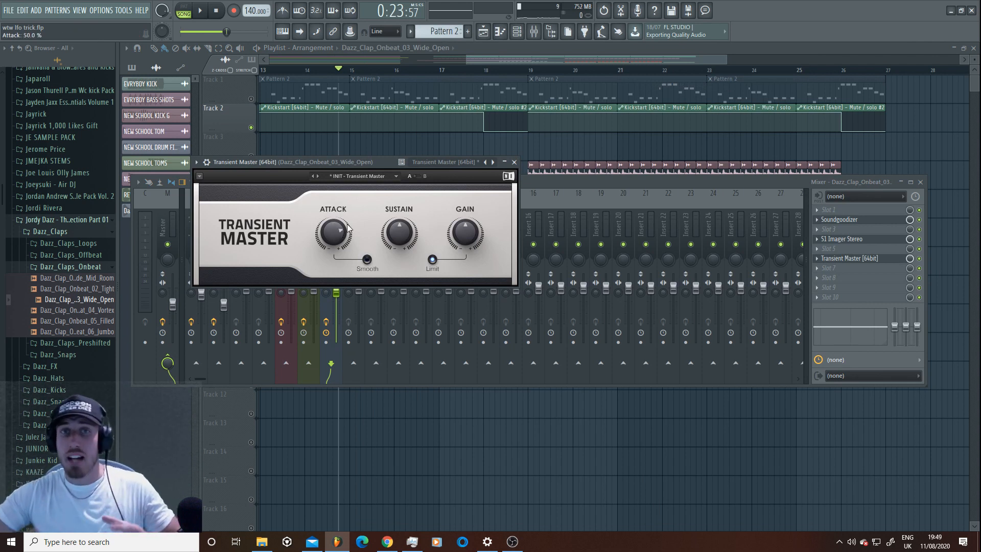
# Try Transient Master's Attack at 100% during playback, and set it to 17%.
pyautogui.press('space')
pyautogui.moveTo(338, 234); pyautogui.dragTo(327, 196)
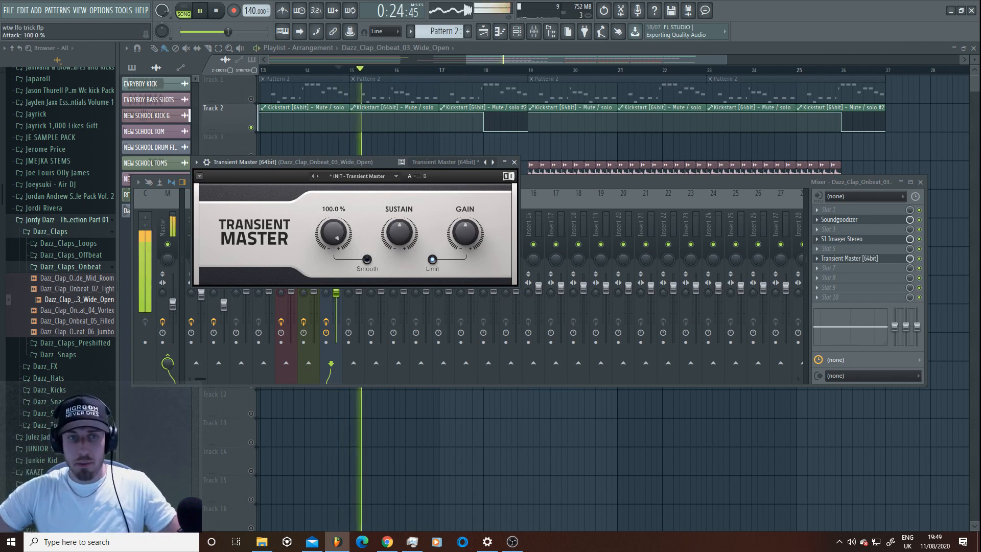
pyautogui.press('space')
pyautogui.moveTo(338, 234)
pyautogui.mouseDown()
pyautogui.moveTo(337, 273)
pyautogui.moveTo(338, 233)
pyautogui.moveTo(338, 253)
pyautogui.mouseUp()
pyautogui.press('space')
pyautogui.press('space')
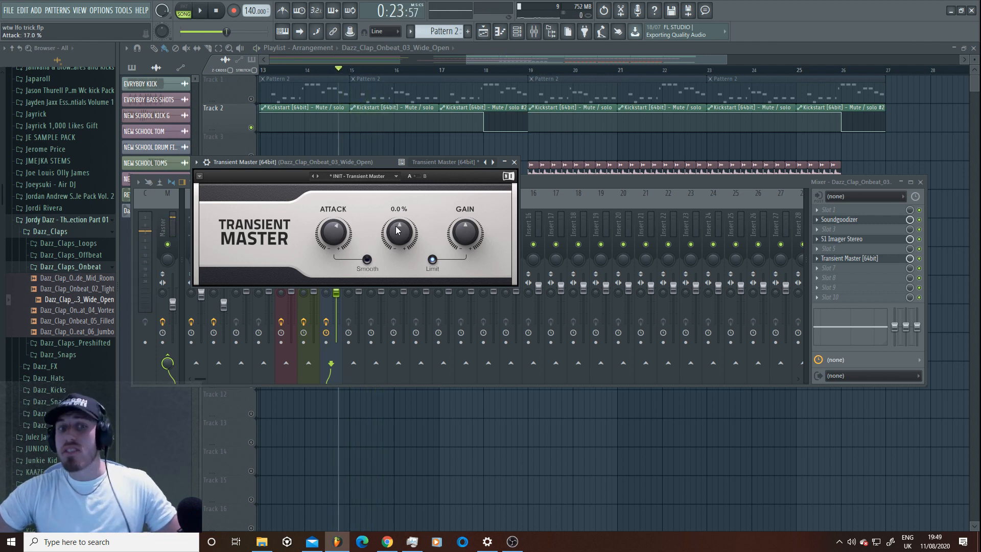
# Fine-tune Transient Master to 14% Attack and -27% Sustain during playback, and adjust the clap's mixer fader.
pyautogui.press('space')
pyautogui.moveTo(392, 234); pyautogui.dragTo(396, 242)
pyautogui.press('space')
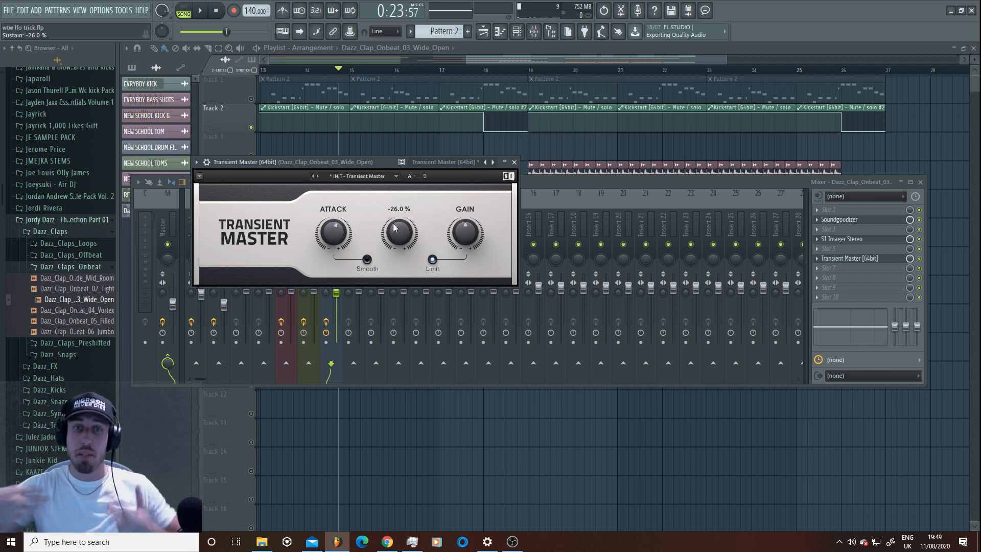
pyautogui.moveTo(395, 228); pyautogui.dragTo(394, 232)
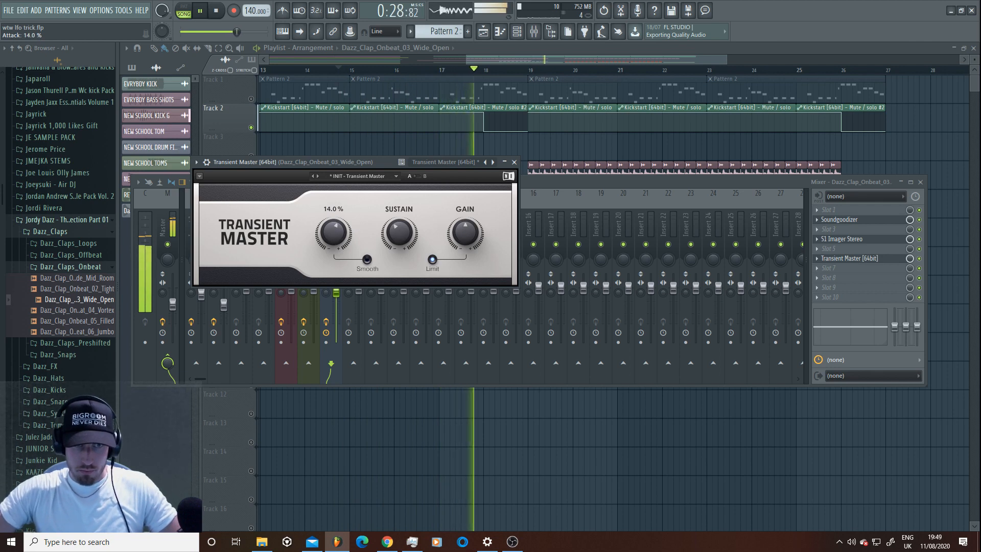
pyautogui.moveTo(399, 233); pyautogui.dragTo(399, 230)
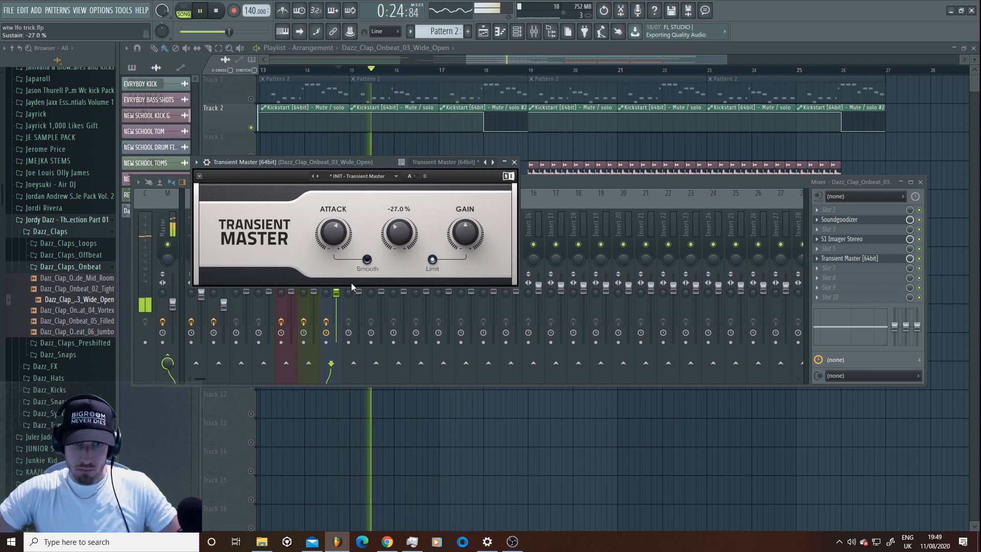
pyautogui.moveTo(336, 294); pyautogui.dragTo(336, 290)
# Reopen the clap's channel settings, increase its Out fade and set its volume to 49% during playback.
pyautogui.click(609, 167)
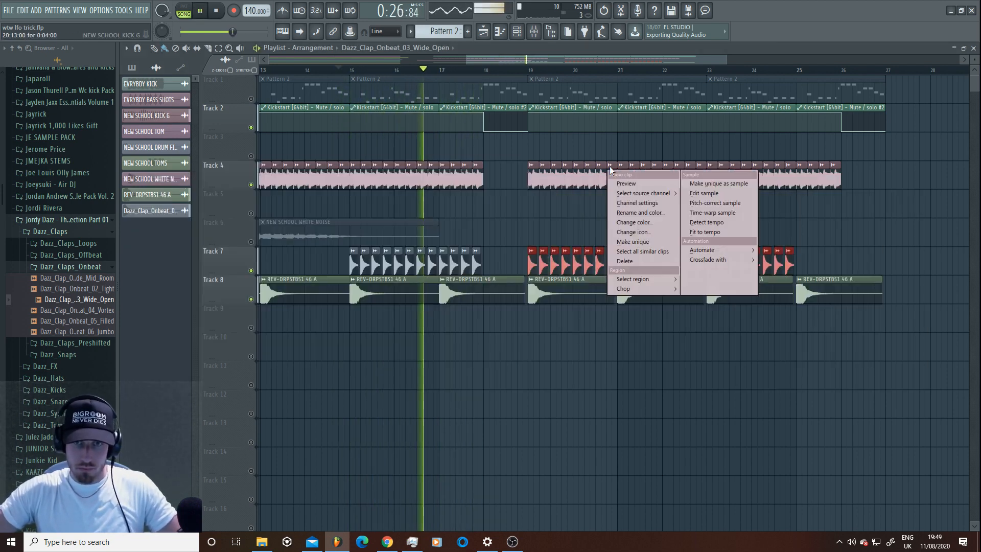
pyautogui.doubleClick(579, 264)
pyautogui.press('space')
pyautogui.press('space')
pyautogui.moveTo(392, 273); pyautogui.dragTo(392, 258)
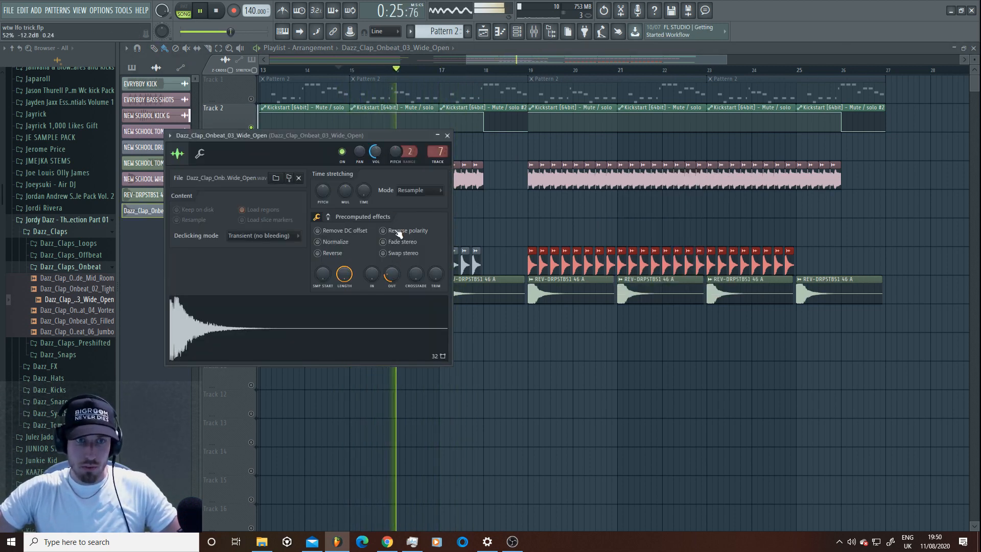
pyautogui.moveTo(394, 280); pyautogui.dragTo(394, 278)
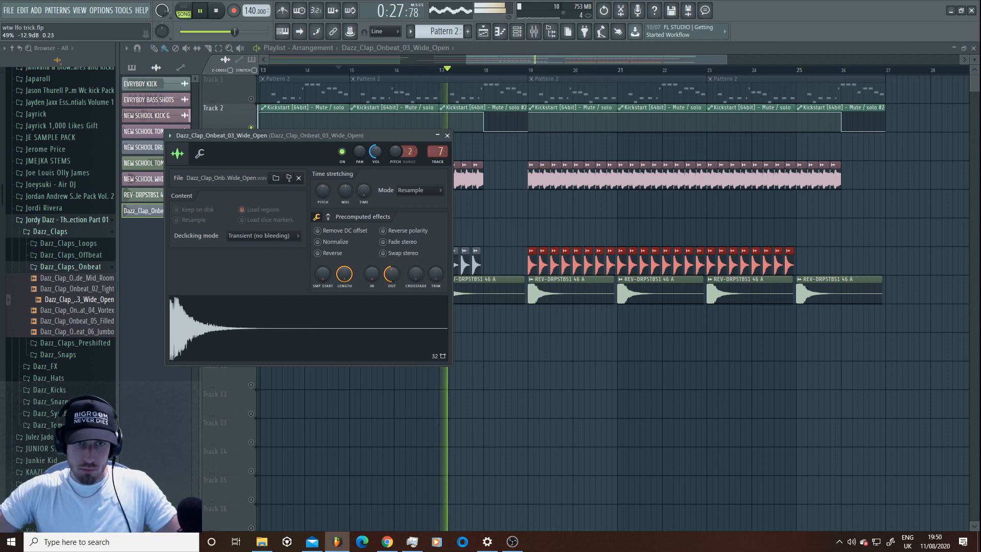
# Unmute Track 1 and replay the arrangement from just before bar 15 with the clap's channel settings open.
pyautogui.click(251, 99)
pyautogui.press('space')
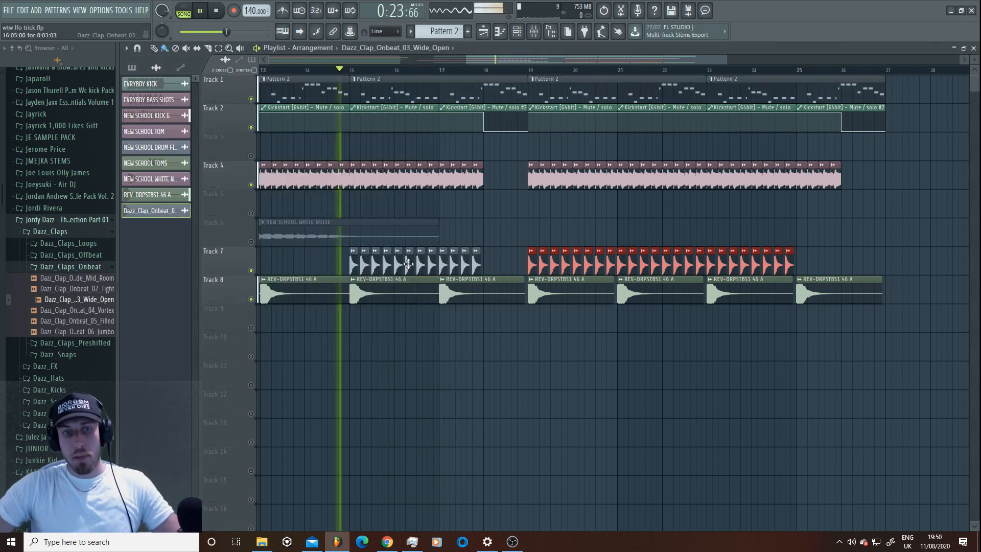
pyautogui.click(149, 210)
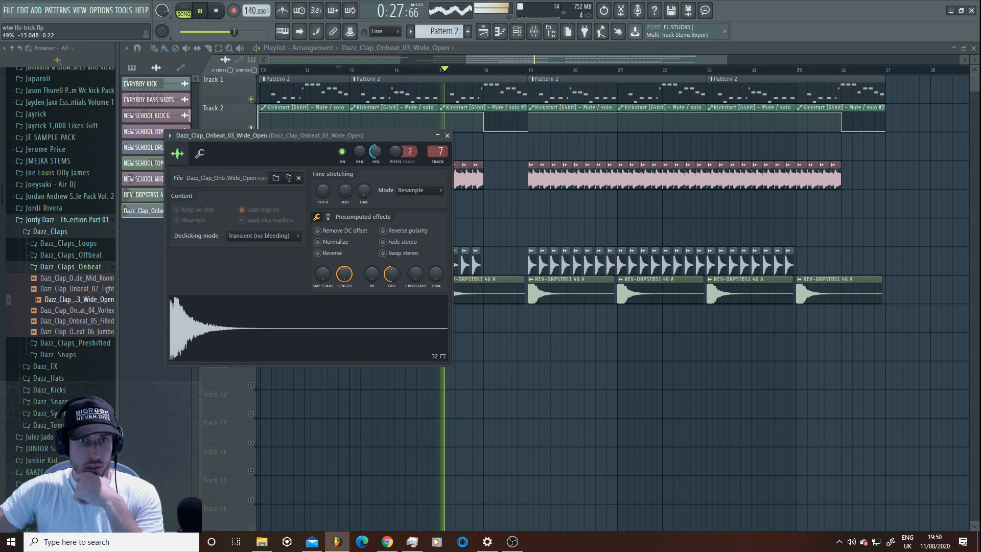
pyautogui.press('space')
# Trace Pattern 2's lead to mixer track Insert 2 and open its Fruity peak controller during playback.
pyautogui.click(475, 172)
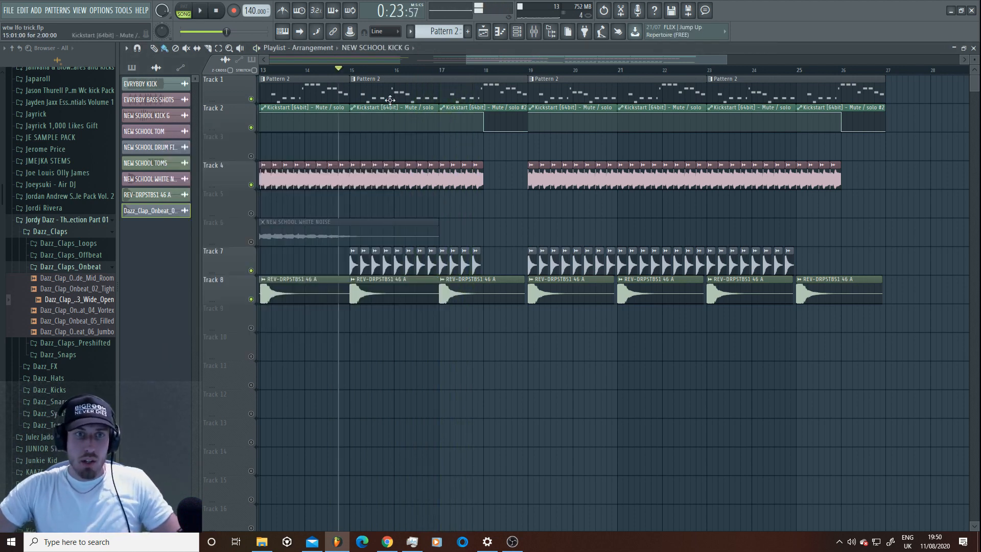
pyautogui.doubleClick(392, 98)
pyautogui.click(517, 32)
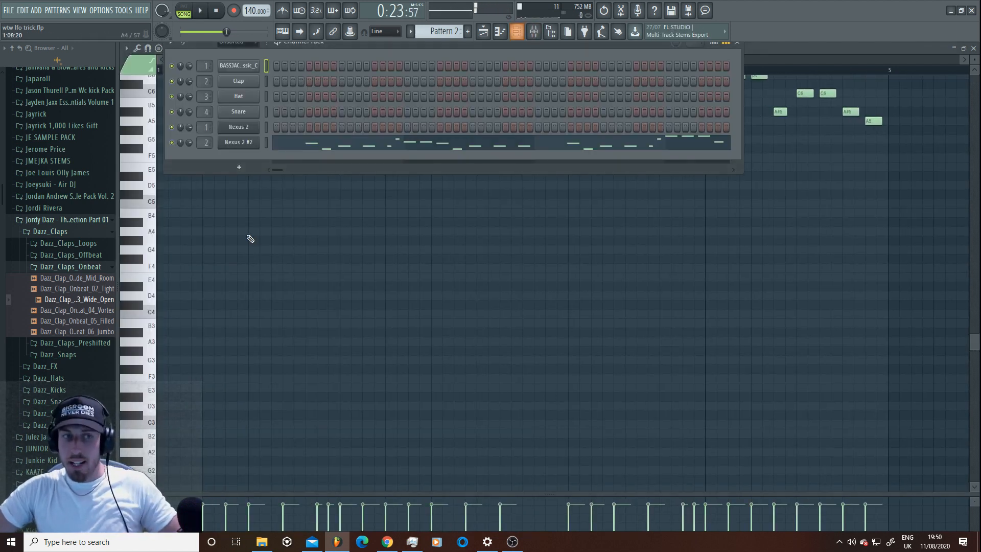
pyautogui.click(532, 32)
pyautogui.click(285, 221)
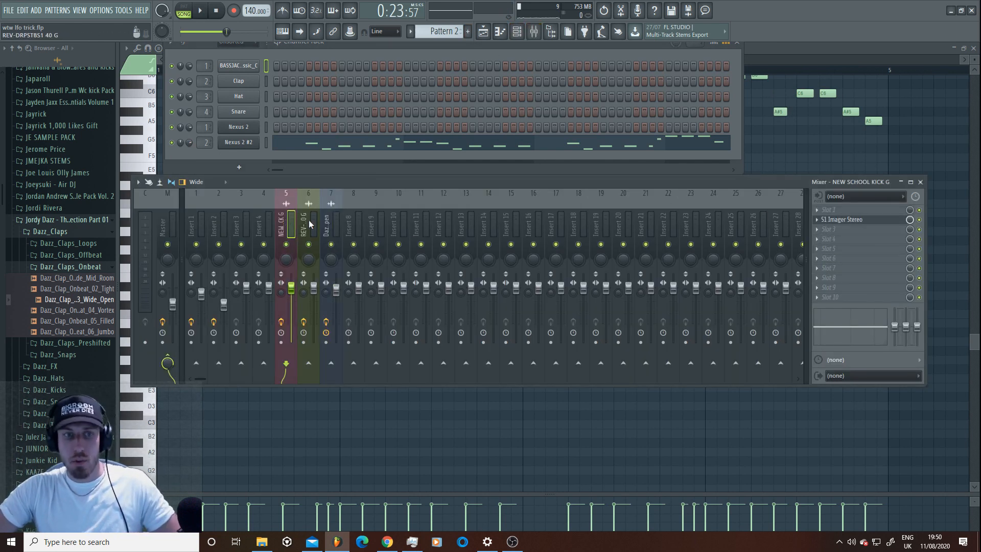
pyautogui.click(219, 223)
pyautogui.press('space')
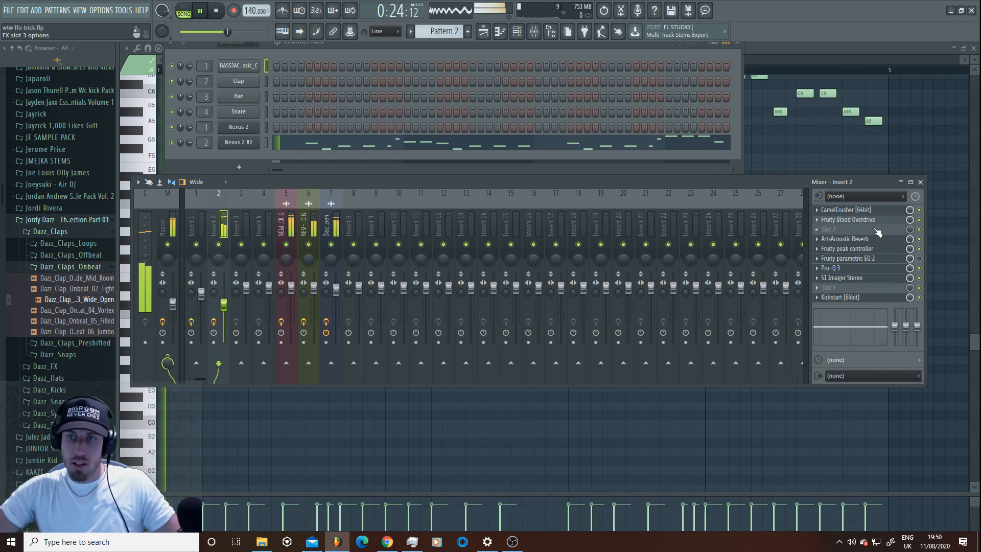
pyautogui.click(859, 250)
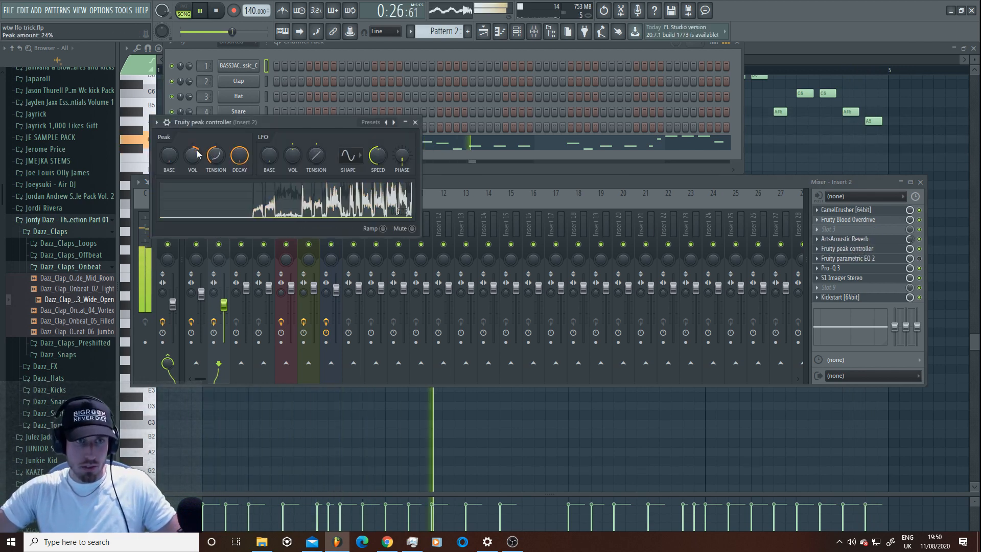
# Try the Fruity peak controller's Peak volume at 195%, and set it to 25% during playback.
pyautogui.press('space')
pyautogui.moveTo(197, 155); pyautogui.dragTo(197, 128)
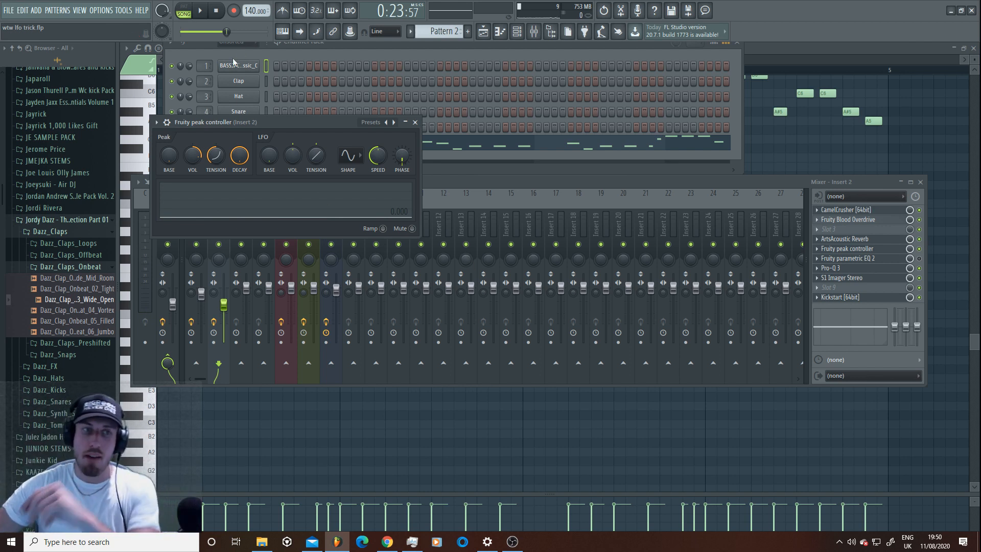
pyautogui.press('space')
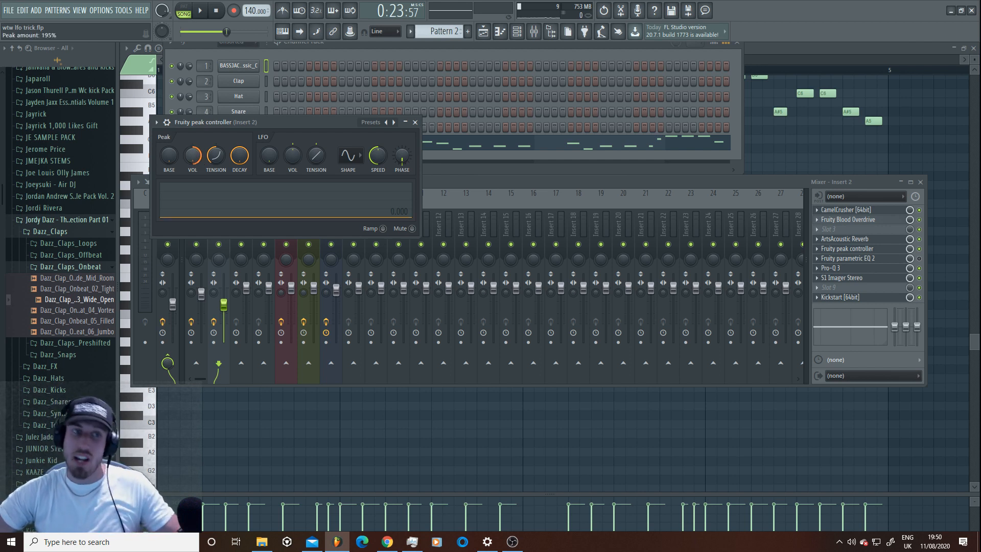
pyautogui.press('space')
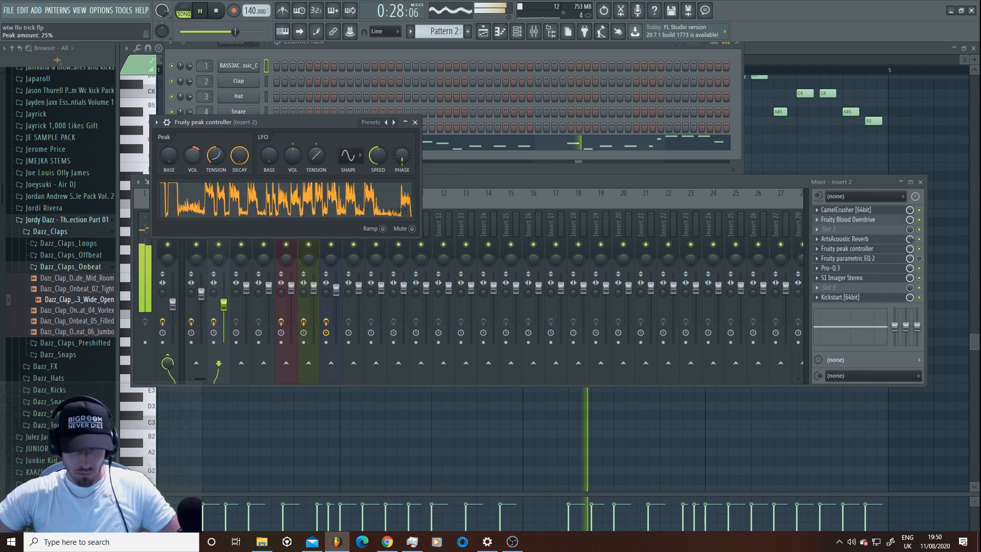
# Return to the playlist, reopen the Track 7 clap's channel settings and set its volume to 61%.
pyautogui.press('F5')
pyautogui.press('space')
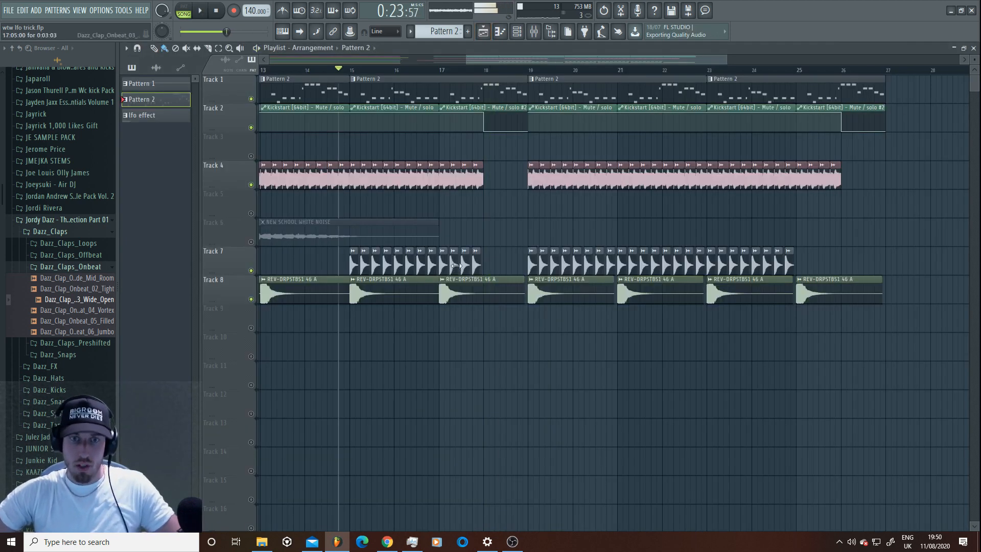
pyautogui.doubleClick(461, 262)
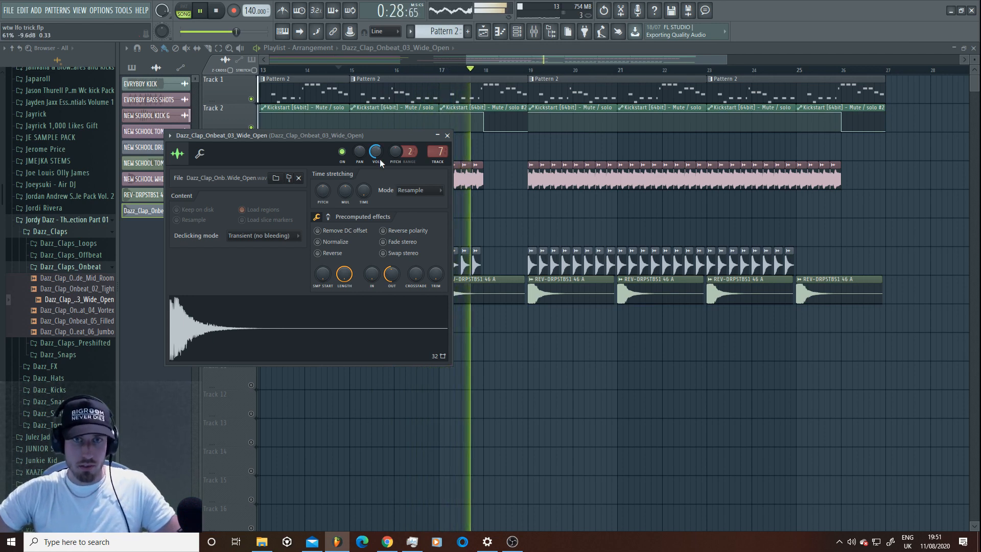
# Load Pro-Q 3 on the clap's mixer track and add a bell boost of about 2.8 dB near 9.3 kHz.
pyautogui.press('space')
pyautogui.press('F9')
pyautogui.click(829, 276)
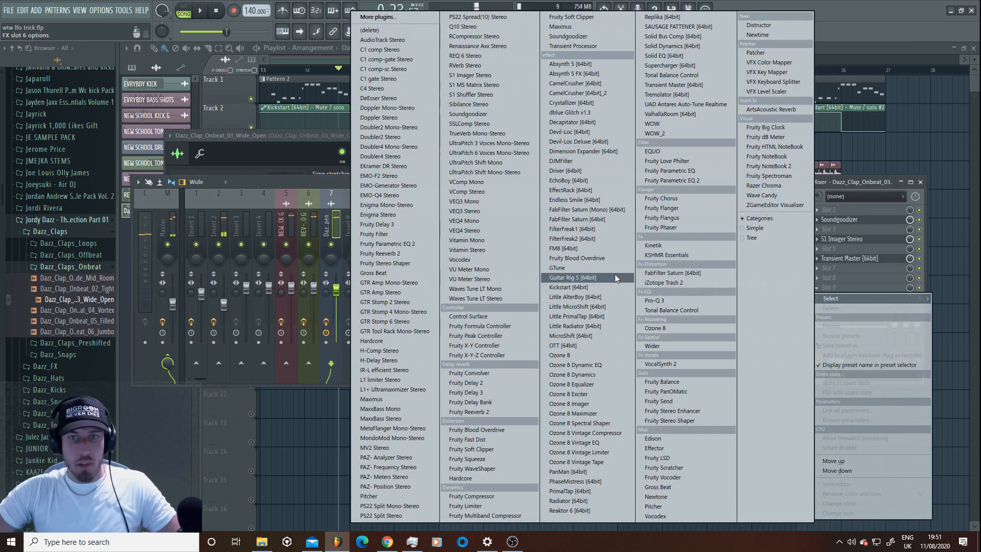
pyautogui.click(656, 301)
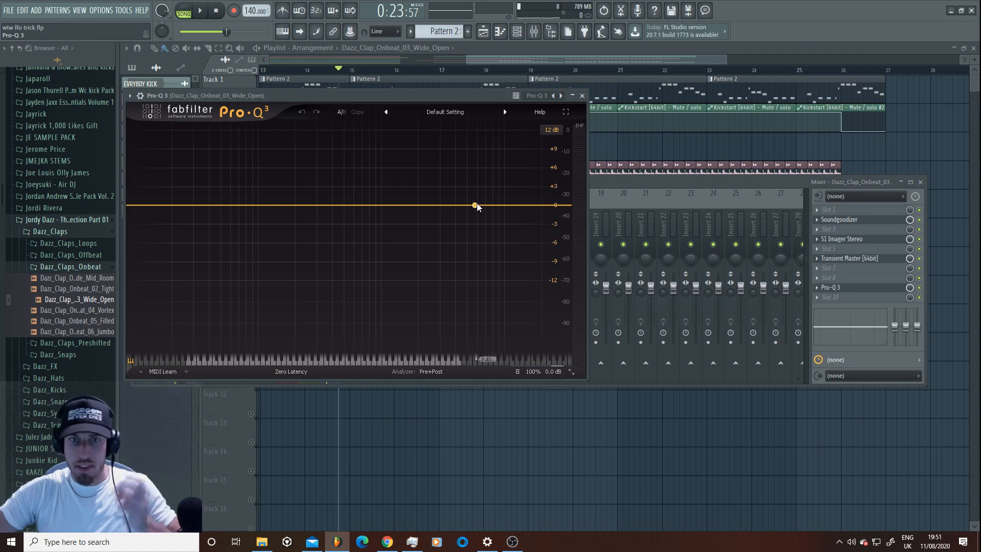
pyautogui.moveTo(476, 205); pyautogui.dragTo(501, 189)
pyautogui.press('space')
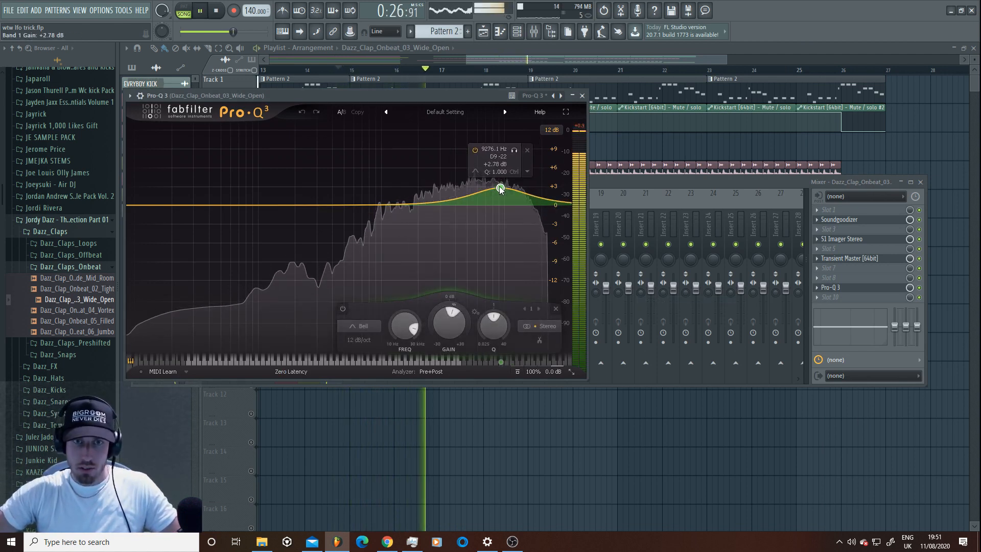
# Adjust the clap's EQ bell during playback to a Q of 1.762, about 9014 Hz and +3.02 dB.
pyautogui.scroll(8, 500, 189)
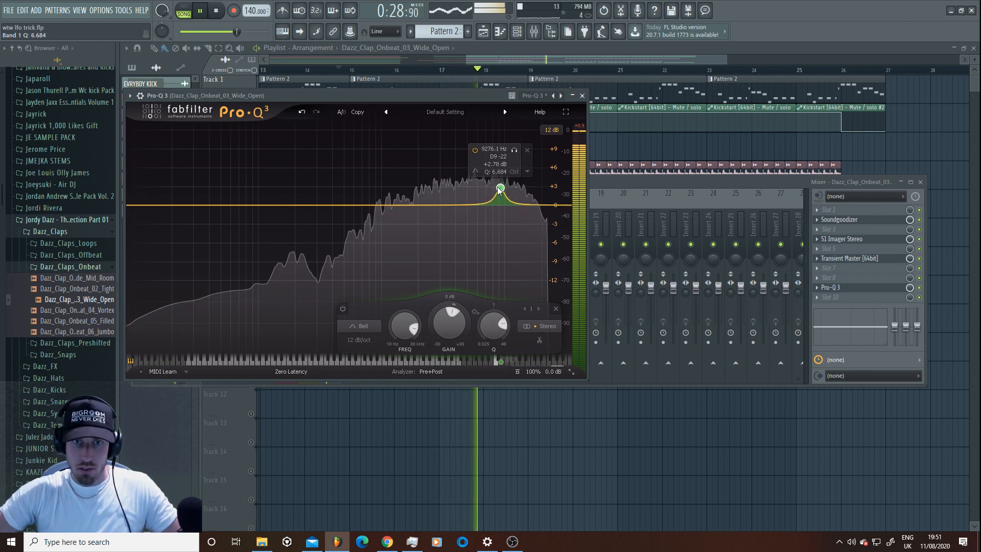
pyautogui.scroll(-6, 500, 190)
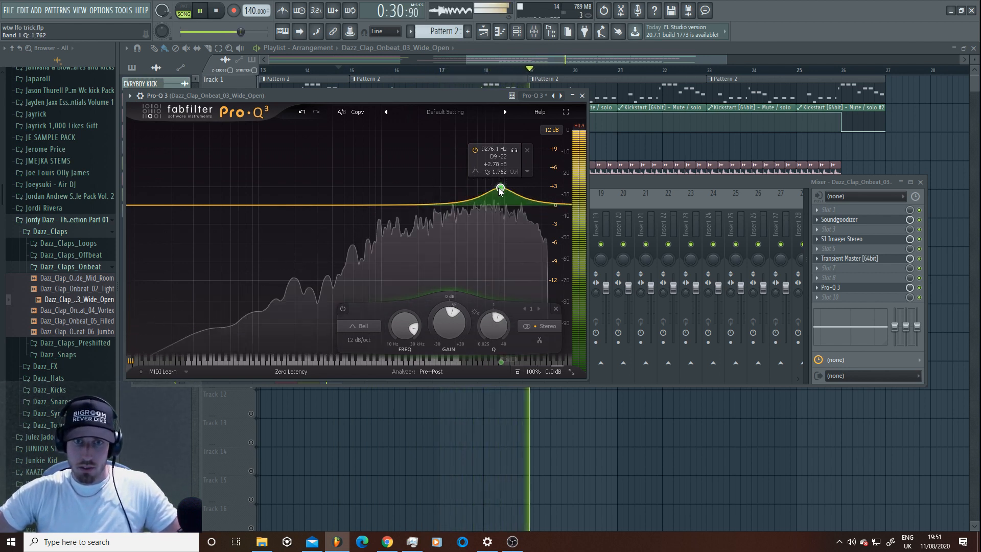
pyautogui.moveTo(500, 190); pyautogui.dragTo(499, 189)
pyautogui.press('space')
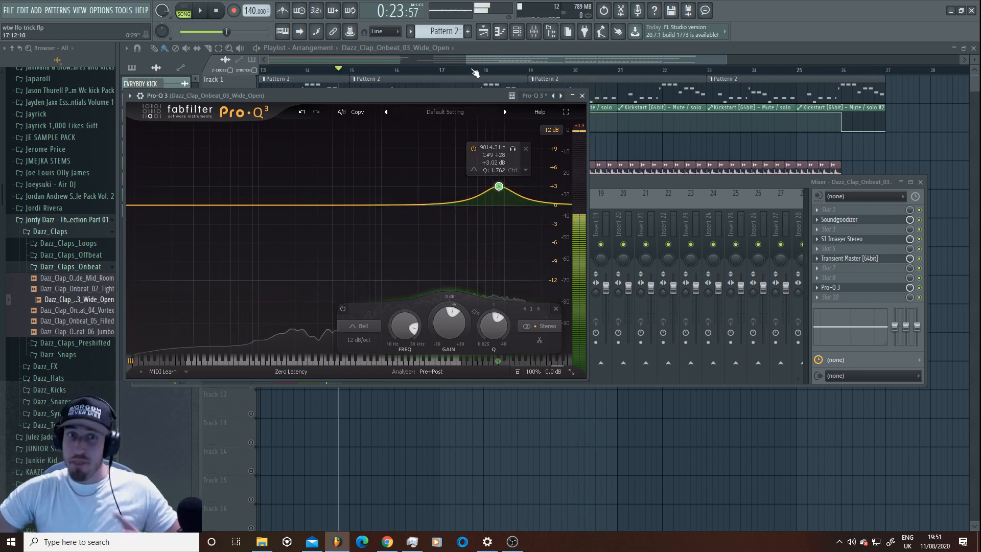
# Return to the playlist and reopen the Track 7 clap's channel settings.
pyautogui.moveTo(466, 61)
pyautogui.mouseDown()
pyautogui.moveTo(502, 71)
pyautogui.moveTo(458, 76)
pyautogui.mouseUp()
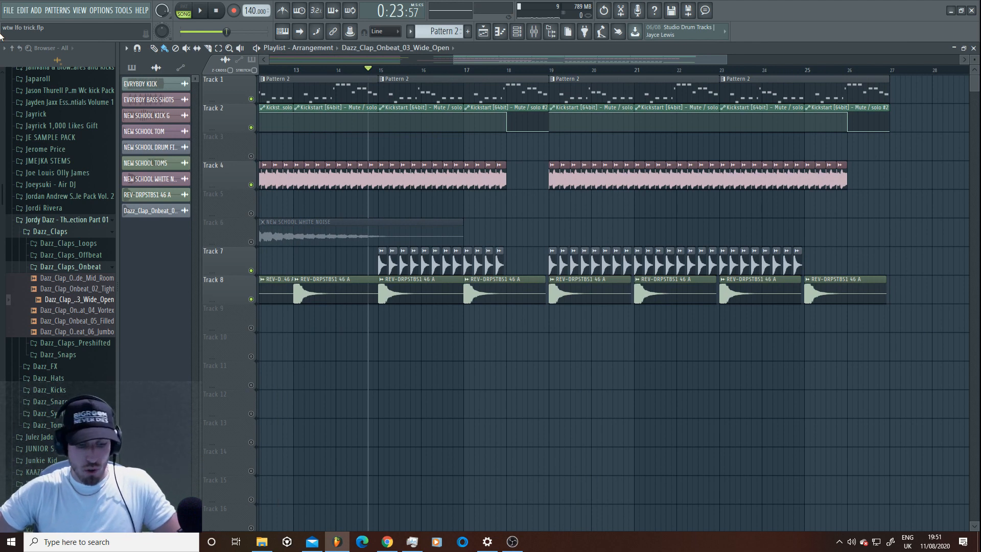
pyautogui.click(9, 15)
pyautogui.click(364, 154)
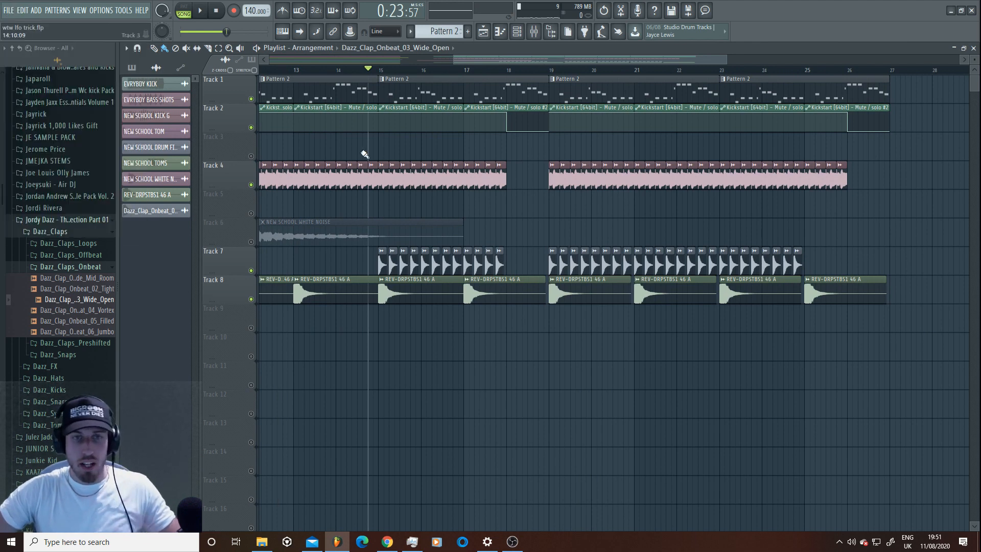
pyautogui.doubleClick(425, 270)
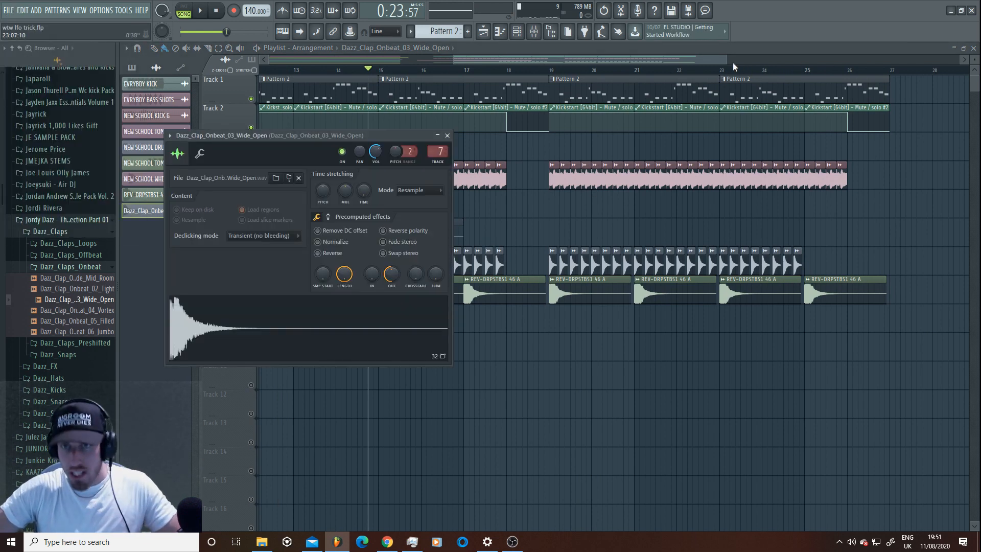
# Unmute Track 6 and open the channel settings of its NEW SCHOOL WHITE NOISE clip.
pyautogui.moveTo(727, 61); pyautogui.dragTo(634, 61)
pyautogui.moveTo(452, 61); pyautogui.dragTo(304, 83)
pyautogui.doubleClick(286, 234)
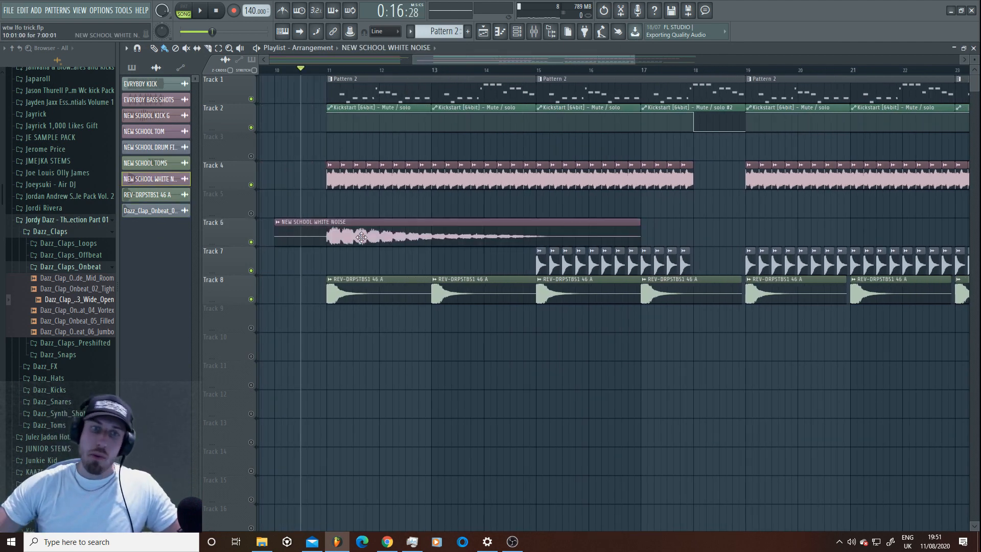
pyautogui.rightClick(349, 125)
pyautogui.click(368, 129)
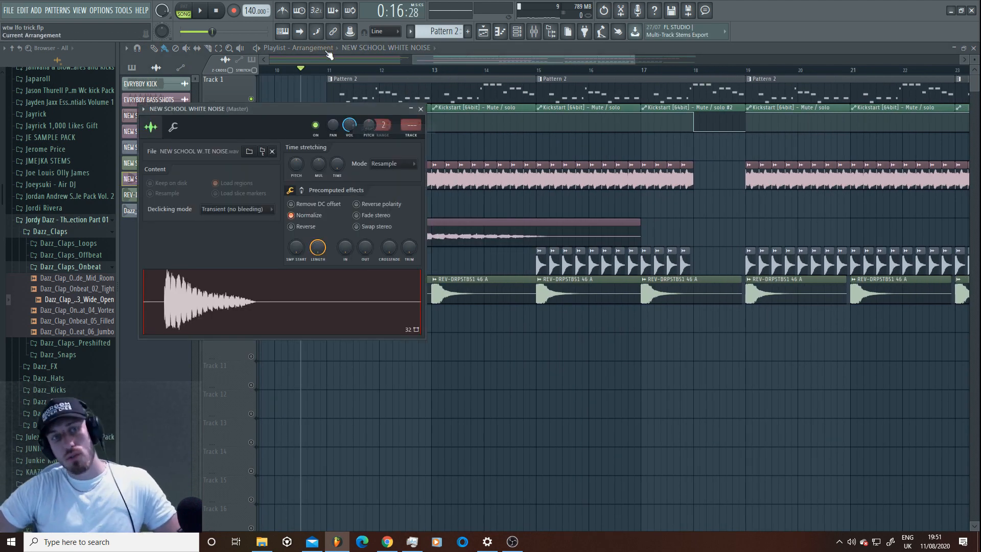
# Audition the white noise from just before bar 11 and delete its clip from Track 6.
pyautogui.click(321, 69)
pyautogui.press('space')
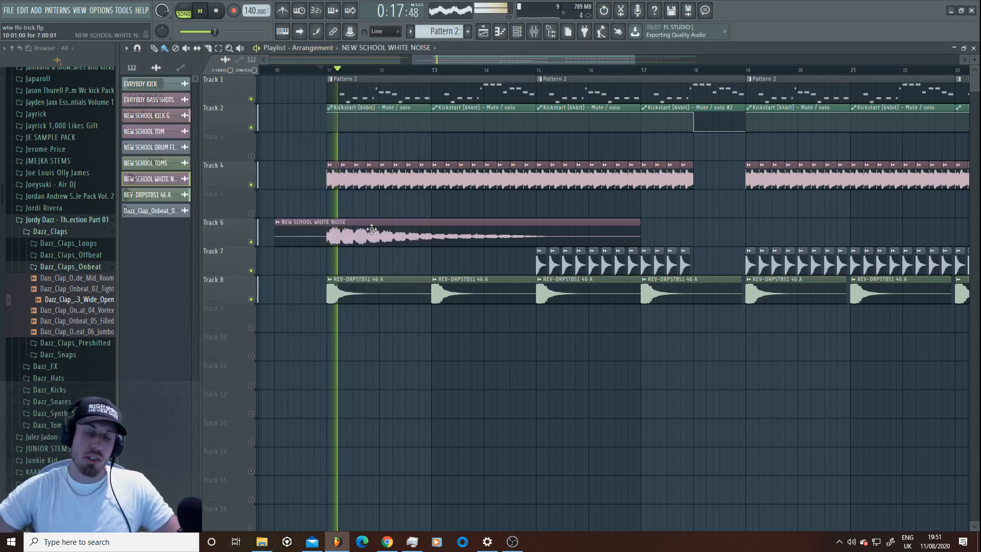
pyautogui.press('space')
pyautogui.rightClick(374, 234)
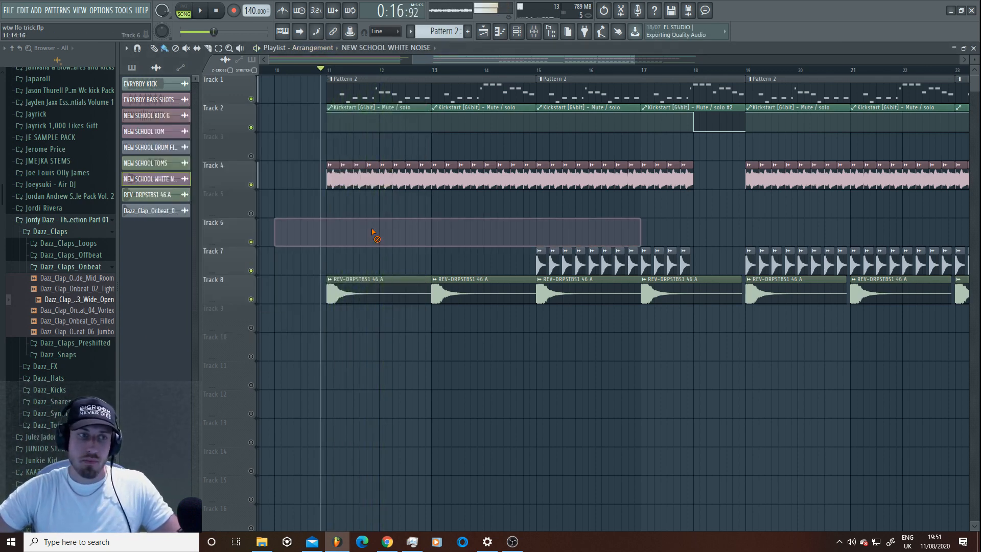
# Browse KSHMR Vol 3's white noise exhausts and place KSHMR_Exhaust_05 on Track 10 at bar 11.
pyautogui.moveTo(1, 198)
pyautogui.mouseDown()
pyautogui.moveTo(1, 225)
pyautogui.moveTo(1, 208)
pyautogui.mouseUp()
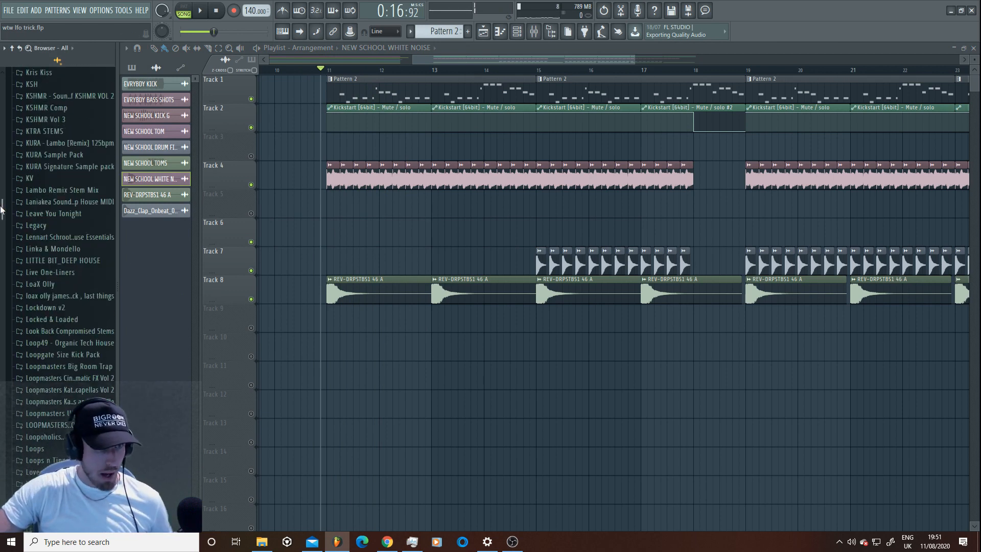
pyautogui.click(65, 120)
pyautogui.click(64, 167)
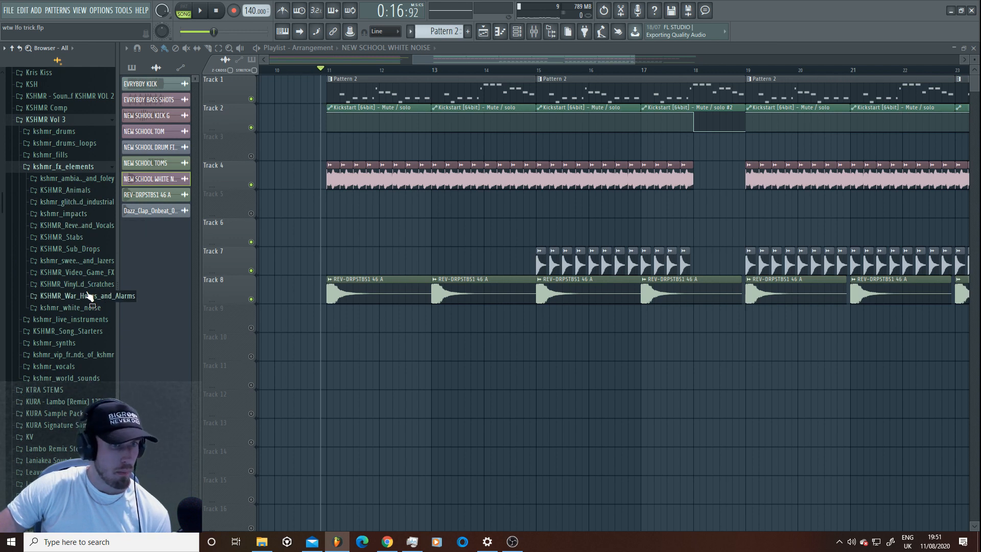
pyautogui.click(87, 309)
pyautogui.click(89, 320)
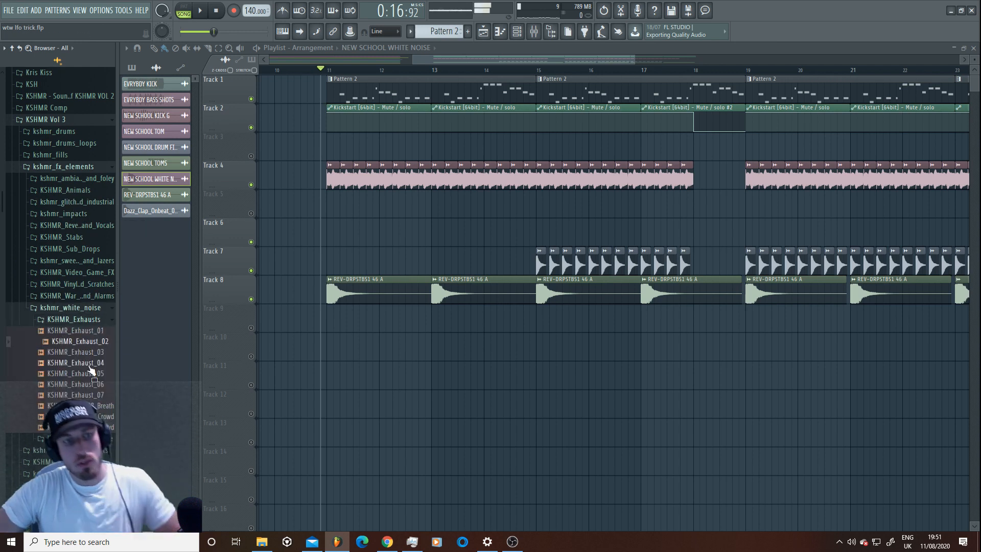
pyautogui.moveTo(285, 391); pyautogui.dragTo(354, 354)
# Play from just before bar 11 and delete the stray KSHMR_Exhaust_05 clip on Track 11.
pyautogui.press('space')
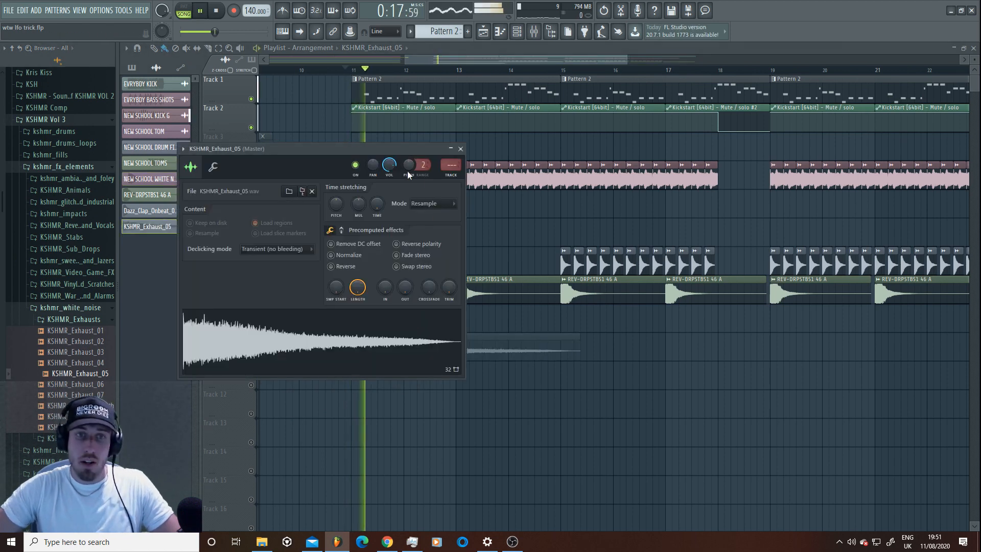
pyautogui.press('space')
pyautogui.click(531, 375)
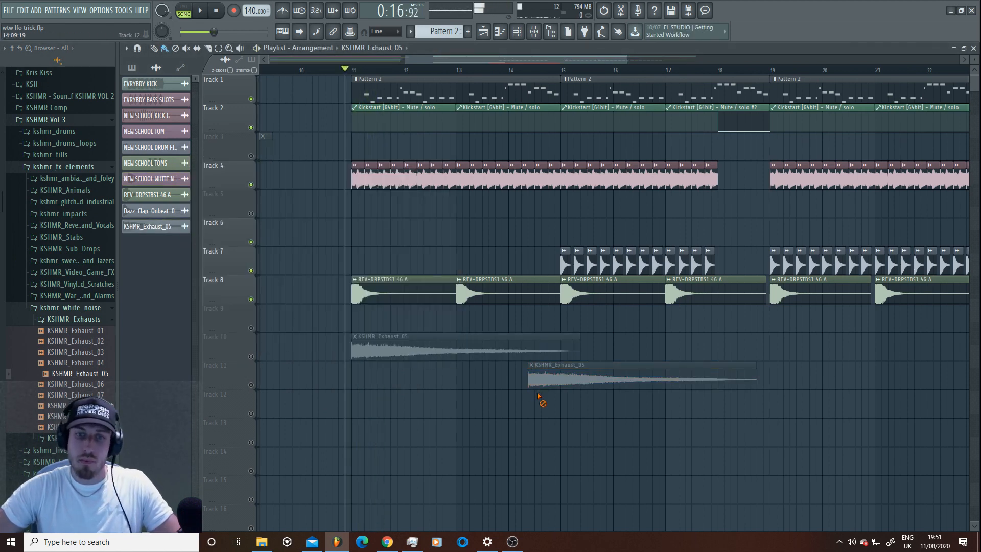
pyautogui.rightClick(539, 381)
# Unmute Track 10 and place a second KSHMR_Exhaust_05 clip on it at bar 19.
pyautogui.click(251, 356)
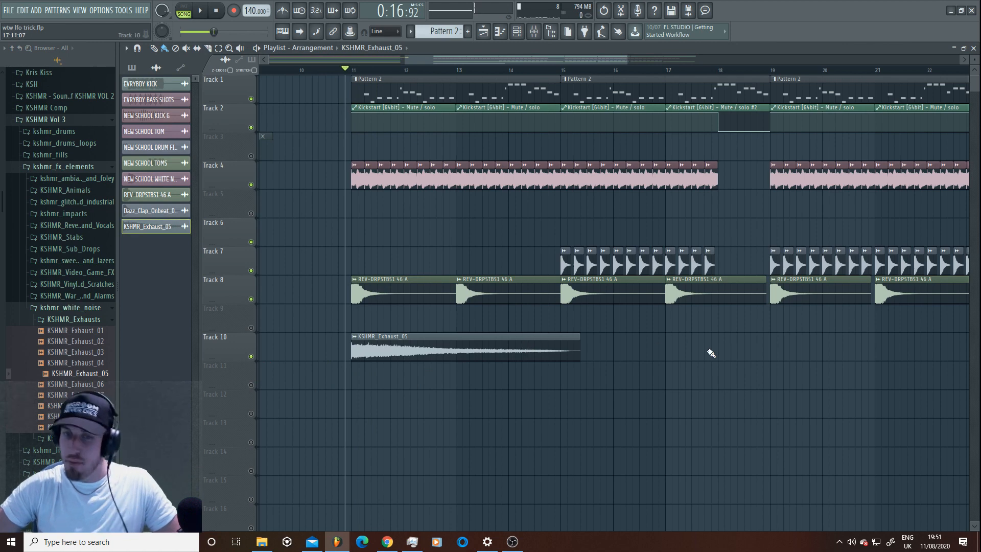
pyautogui.click(773, 353)
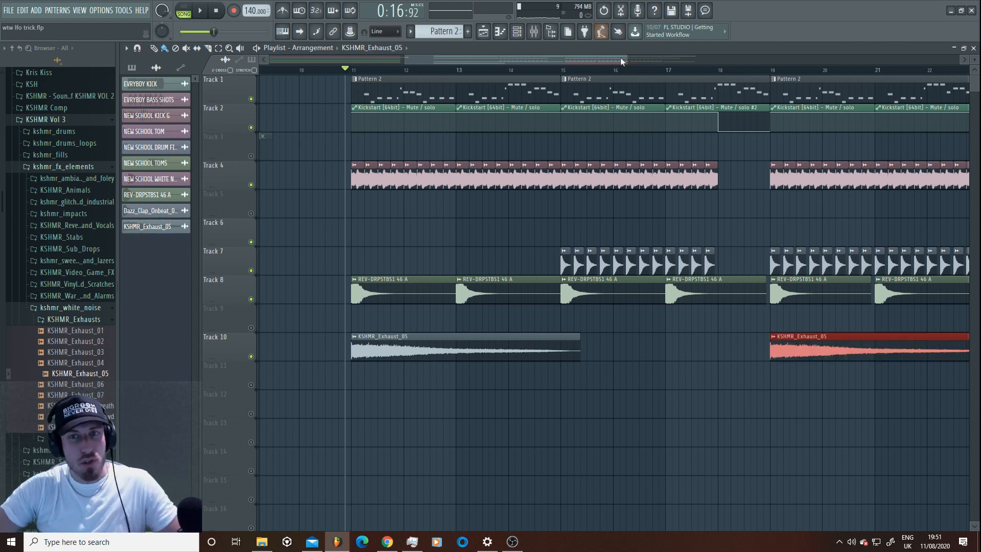
pyautogui.moveTo(628, 61); pyautogui.dragTo(726, 60)
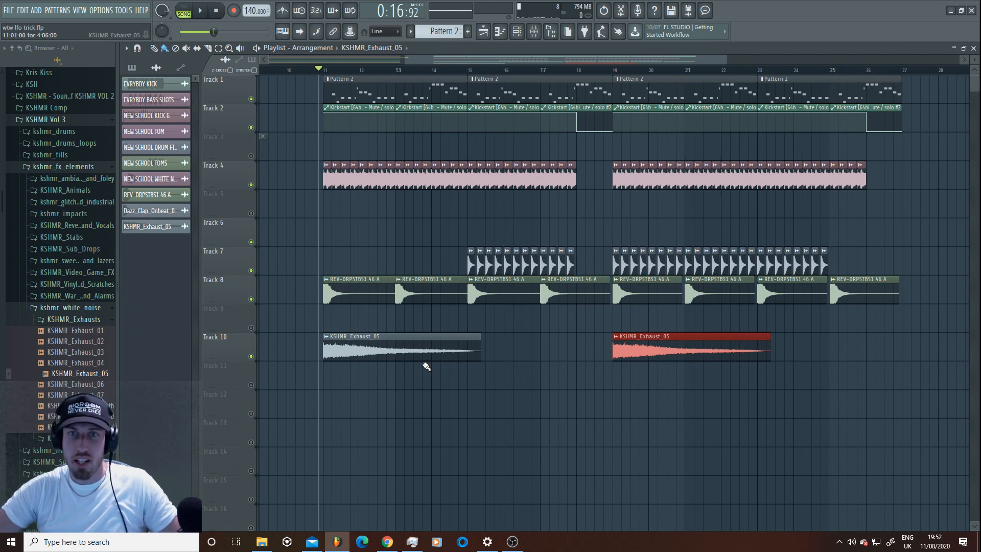
# Open KSHMR_Exhaust_05's channel settings and route it to mixer track 8 during playback.
pyautogui.doubleClick(405, 338)
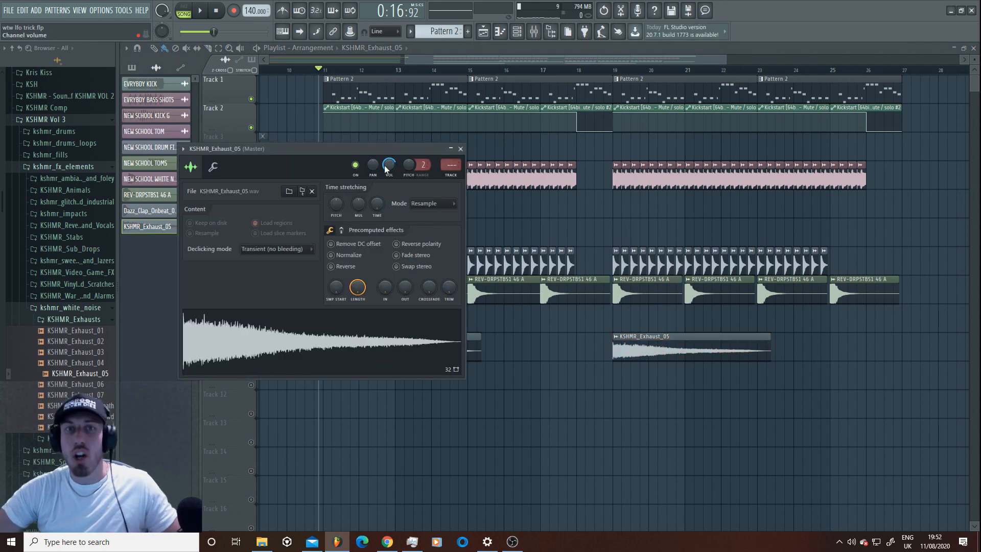
pyautogui.press('space')
pyautogui.hotkey('ctrl', 'l')
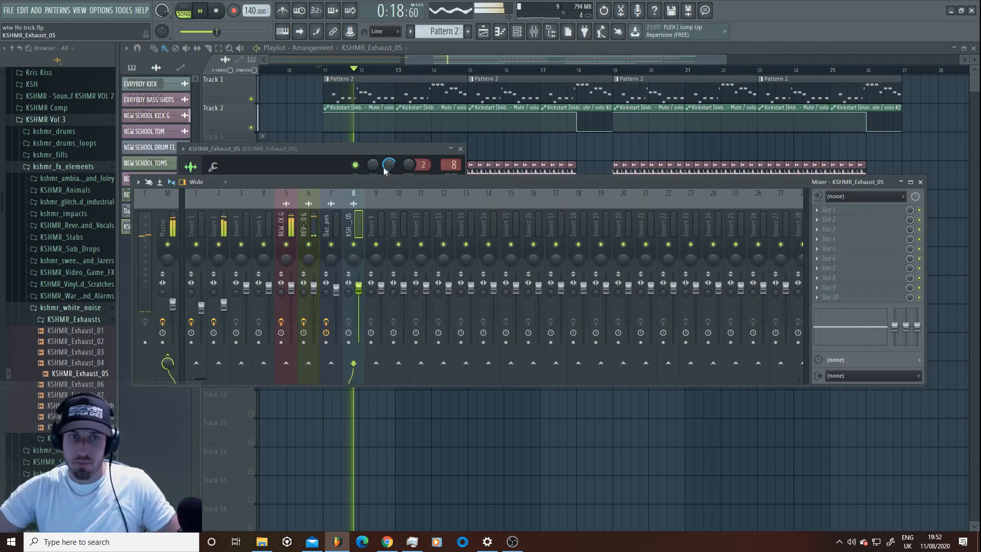
pyautogui.press('space')
# Load Kickstart in slot 6 of the exhaust's mixer track and set the slot's mix level to 55% while auditioning.
pyautogui.click(817, 259)
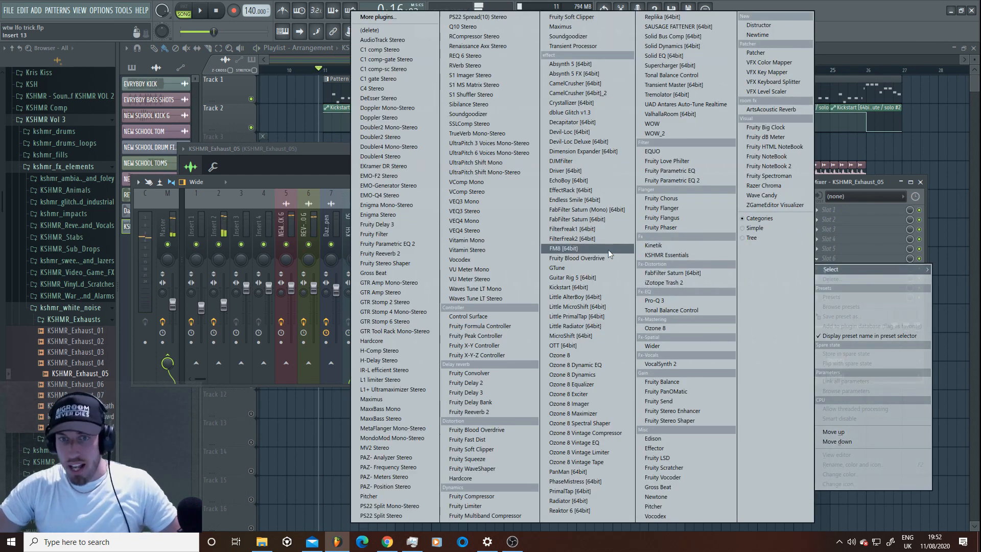
pyautogui.click(567, 287)
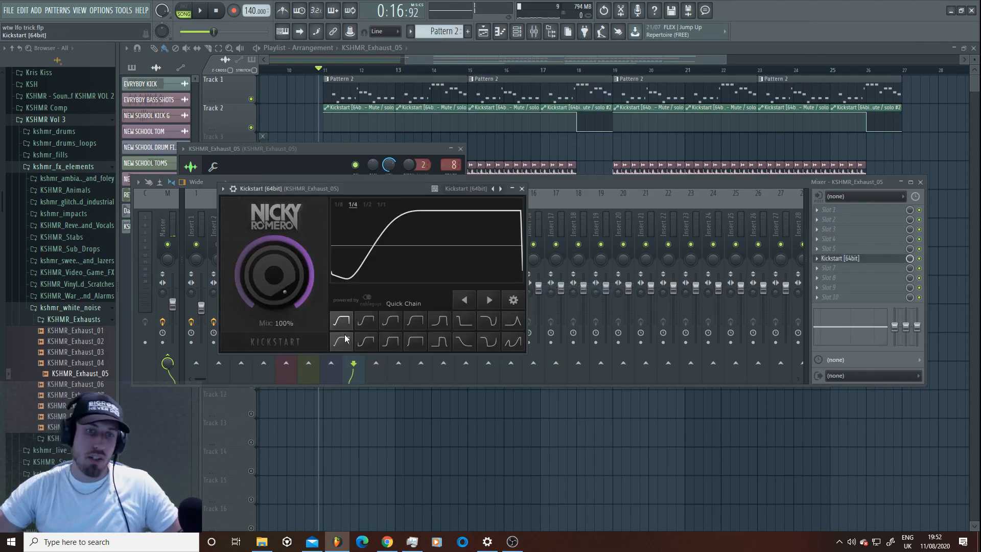
pyautogui.moveTo(910, 259); pyautogui.dragTo(910, 260)
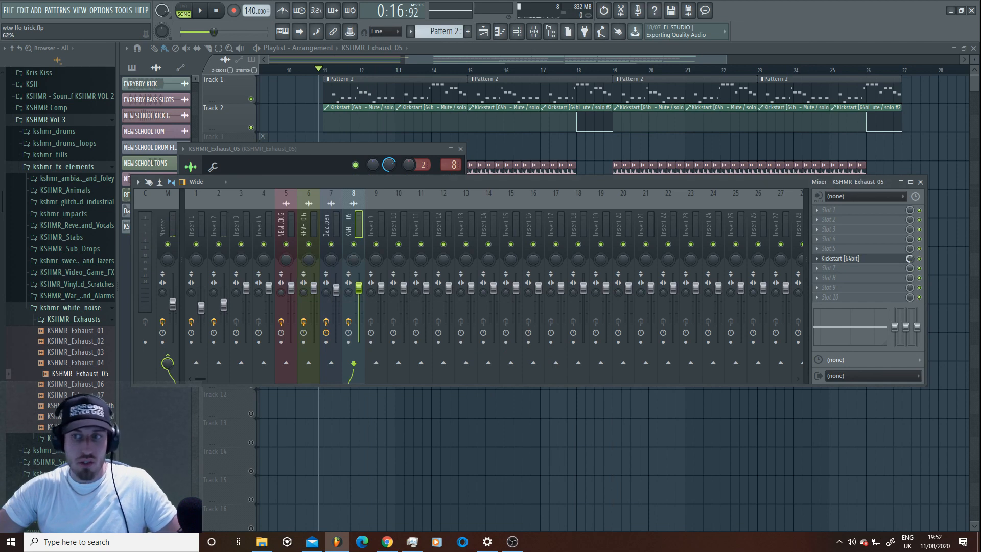
pyautogui.press('space')
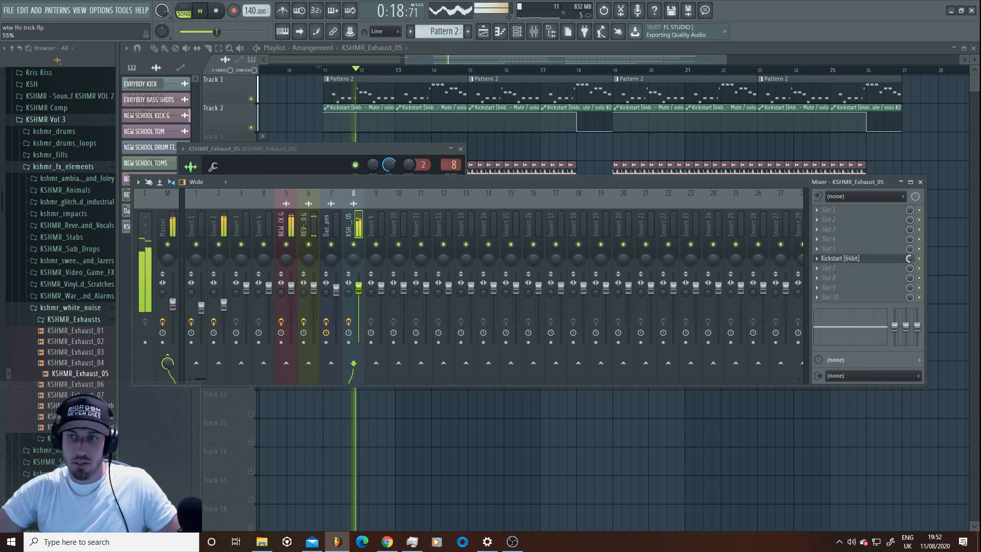
pyautogui.press('space')
# Load Pro-Q 3 in slot 4 of the exhaust's mixer track and cut about 4.5 dB near 9.7 kHz during playback.
pyautogui.click(827, 239)
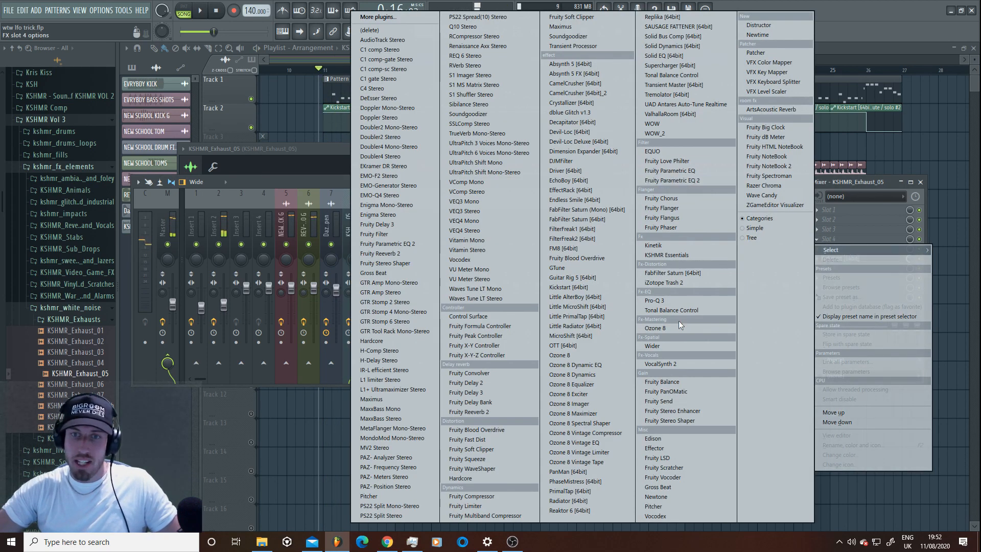
pyautogui.click(657, 301)
pyautogui.press('space')
pyautogui.moveTo(563, 274); pyautogui.dragTo(571, 298)
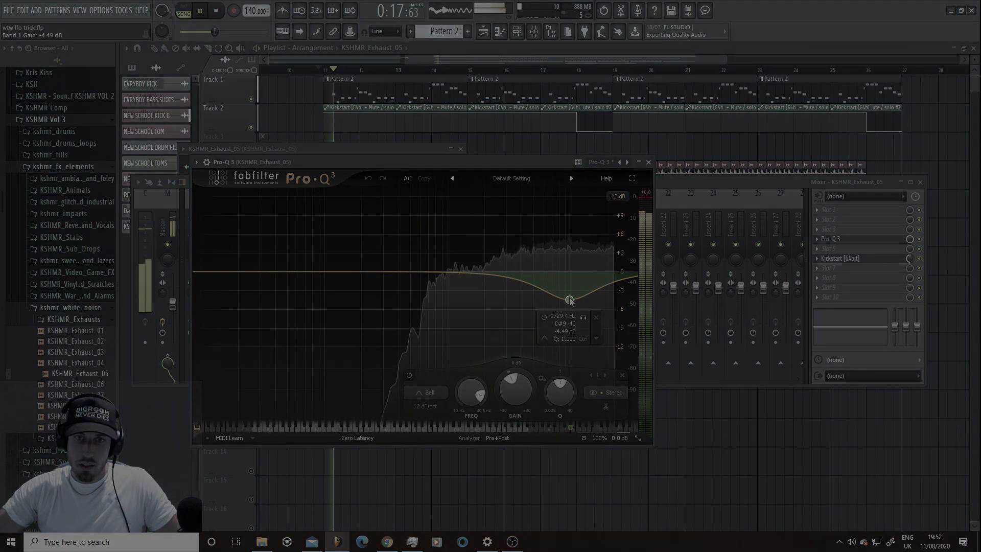